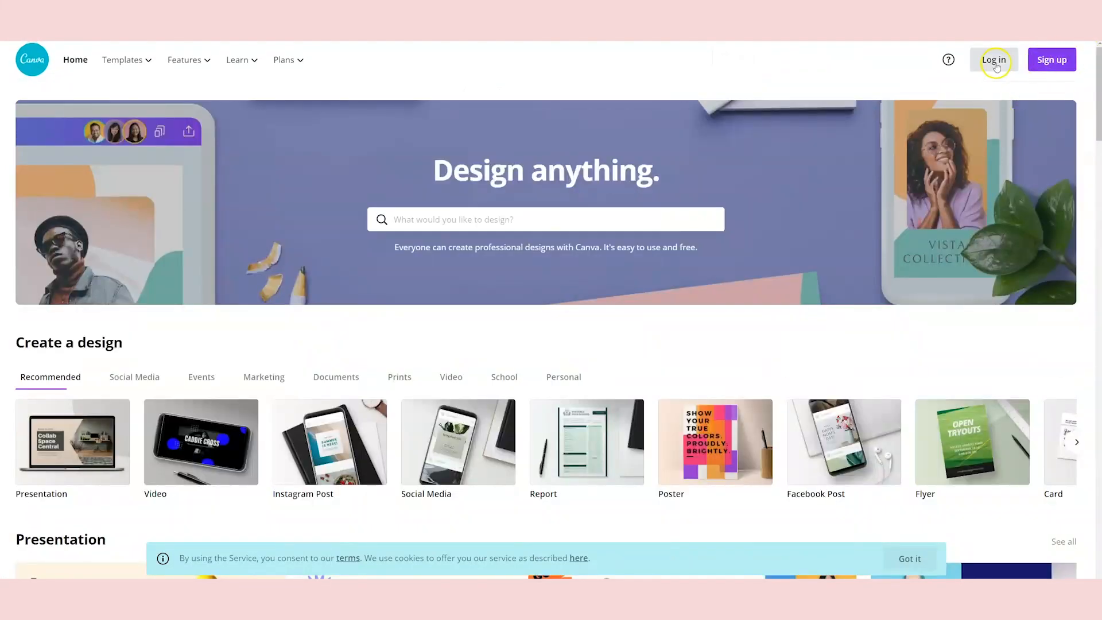
Step: View the account log-in options and dismiss the log-in form
{"action": "left_click", "coordinate": [995, 61]}
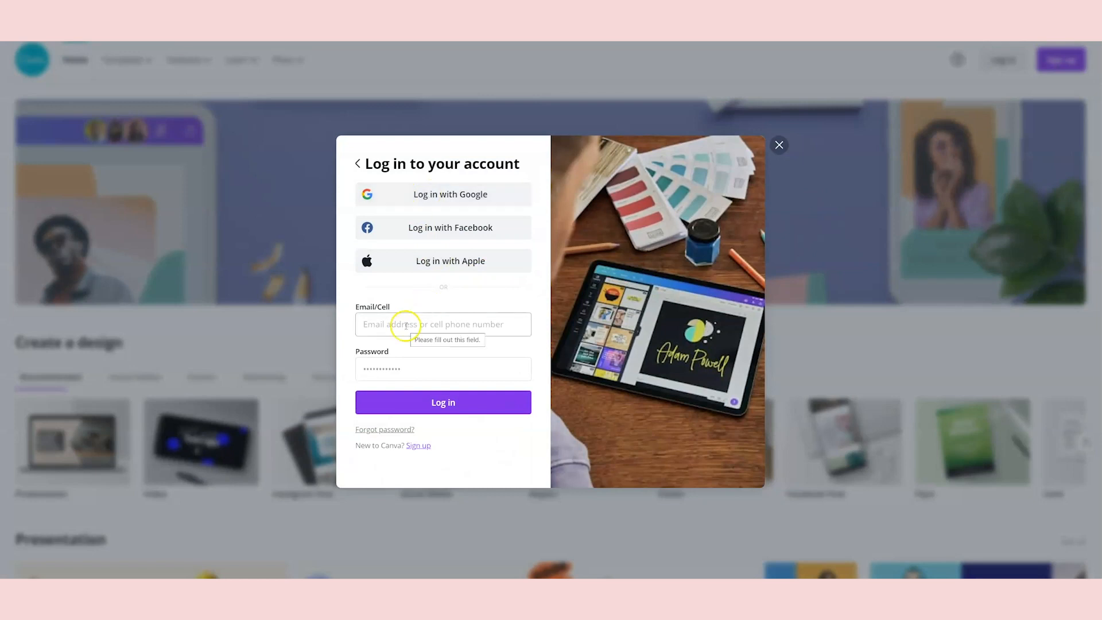
{"action": "left_click", "coordinate": [781, 146]}
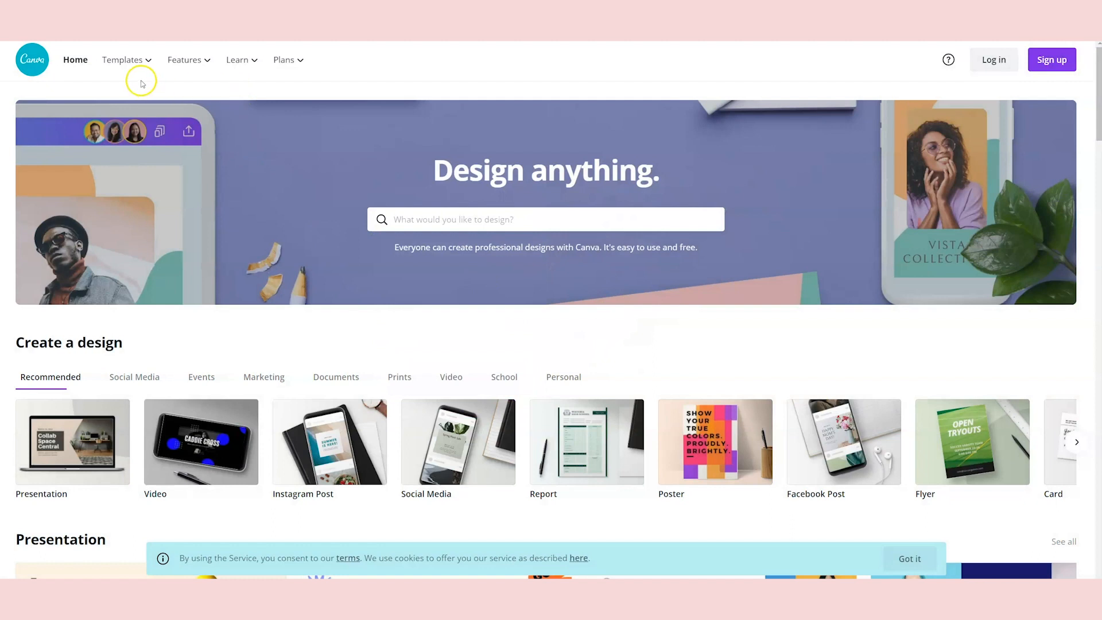
Step: Look over the template categories offered from the home page
{"action": "mouse_move", "coordinate": [129, 69]}
{"action": "scroll", "coordinate": [552, 319], "scroll_direction": "down", "scroll_amount": 3}
{"action": "scroll", "coordinate": [615, 413], "scroll_direction": "down", "scroll_amount": 5}
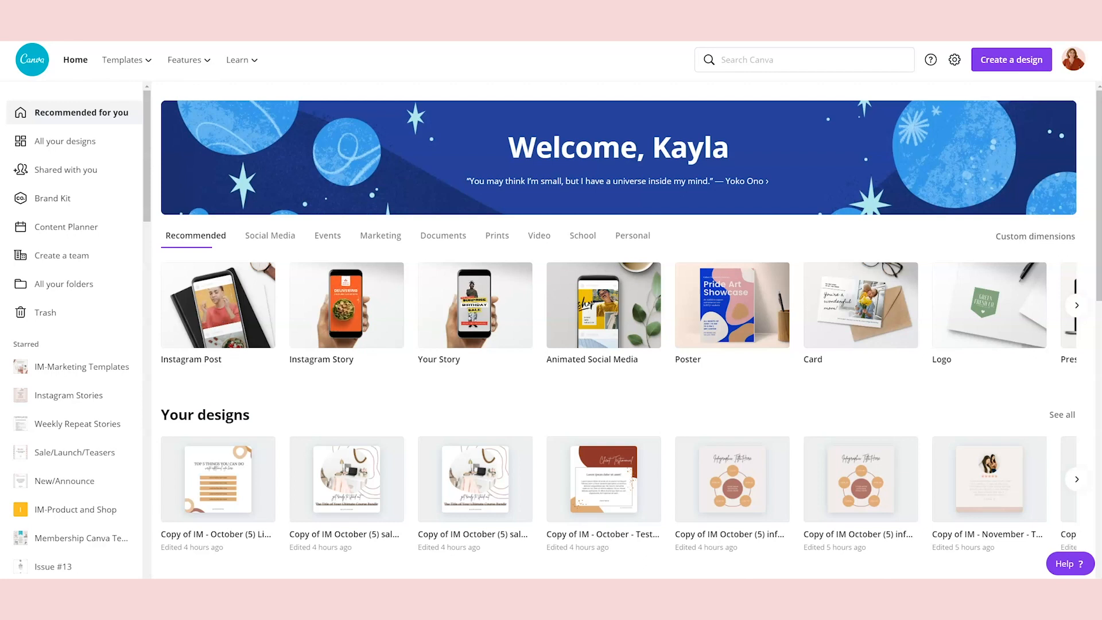
{"action": "left_click", "coordinate": [130, 61]}
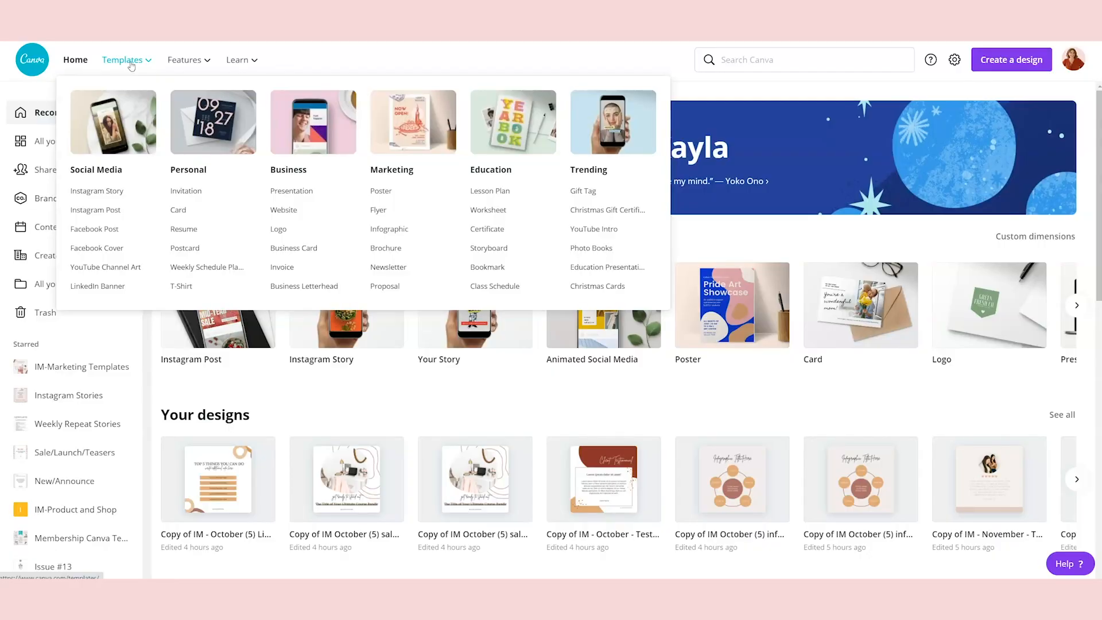
{"action": "left_click", "coordinate": [747, 72]}
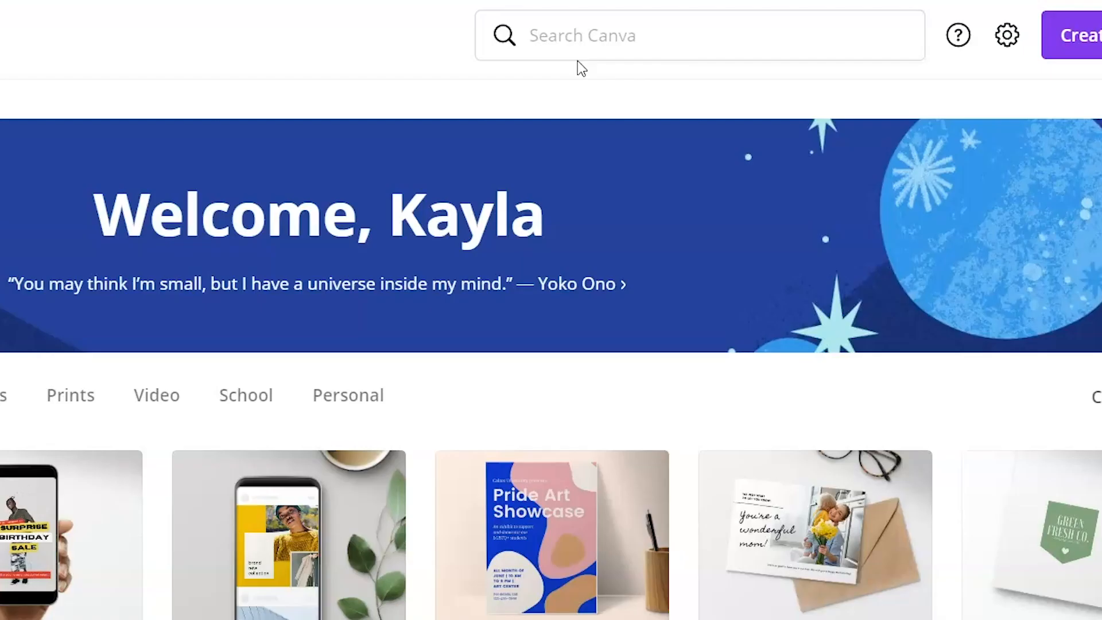
Step: Search for "video" and limit the suggestions to templates
{"action": "left_click", "coordinate": [568, 50]}
{"action": "type", "text": "vide"}
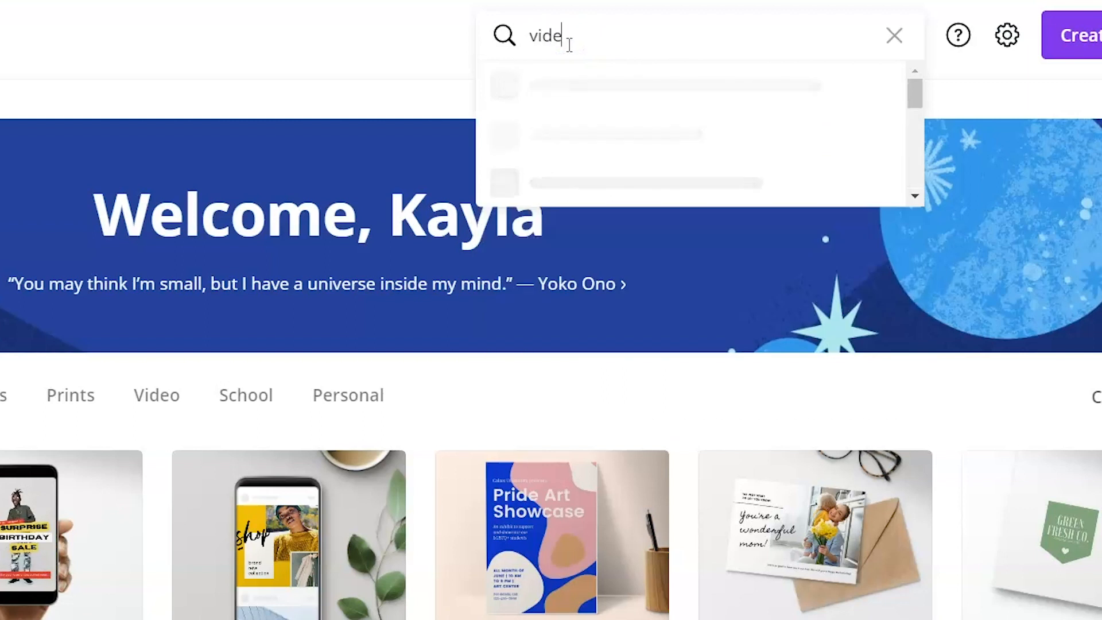
{"action": "type", "text": "o"}
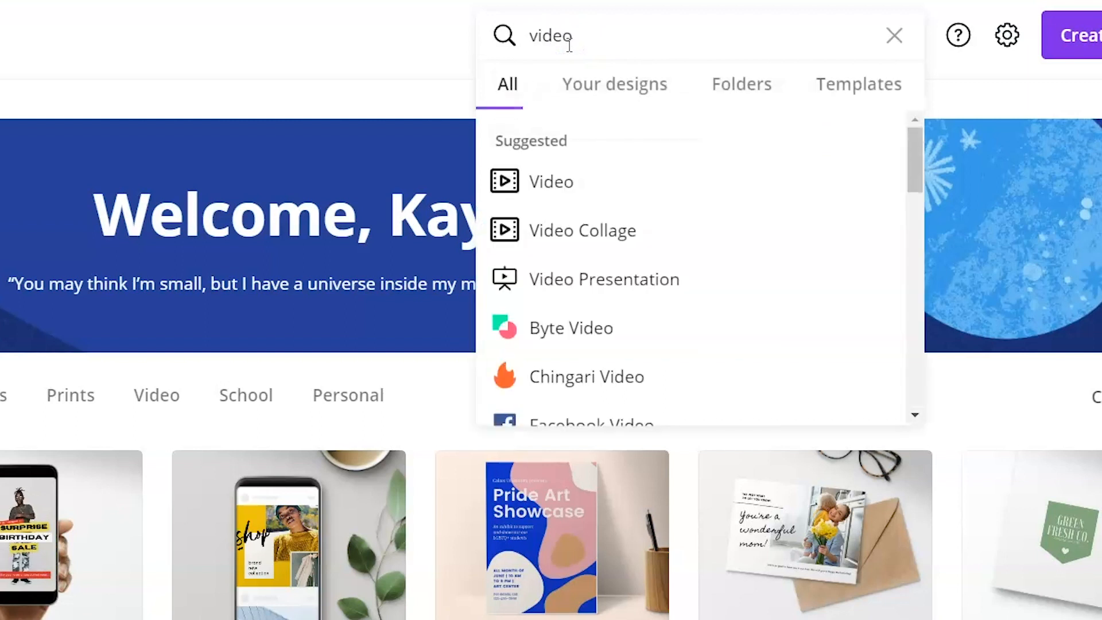
{"action": "left_click", "coordinate": [581, 183]}
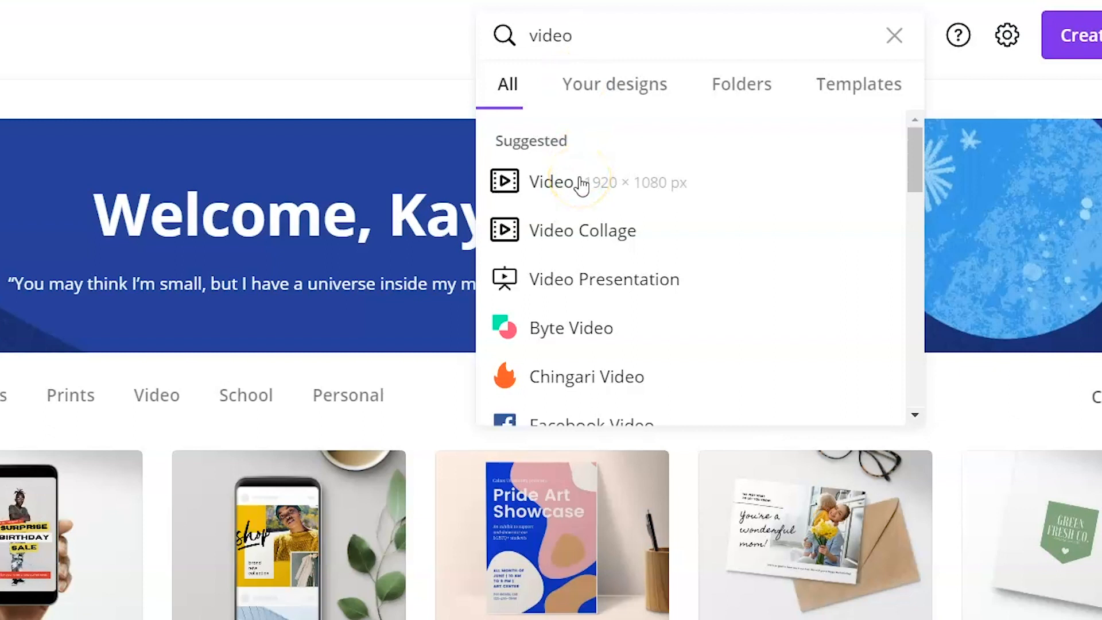
{"action": "left_click", "coordinate": [824, 94]}
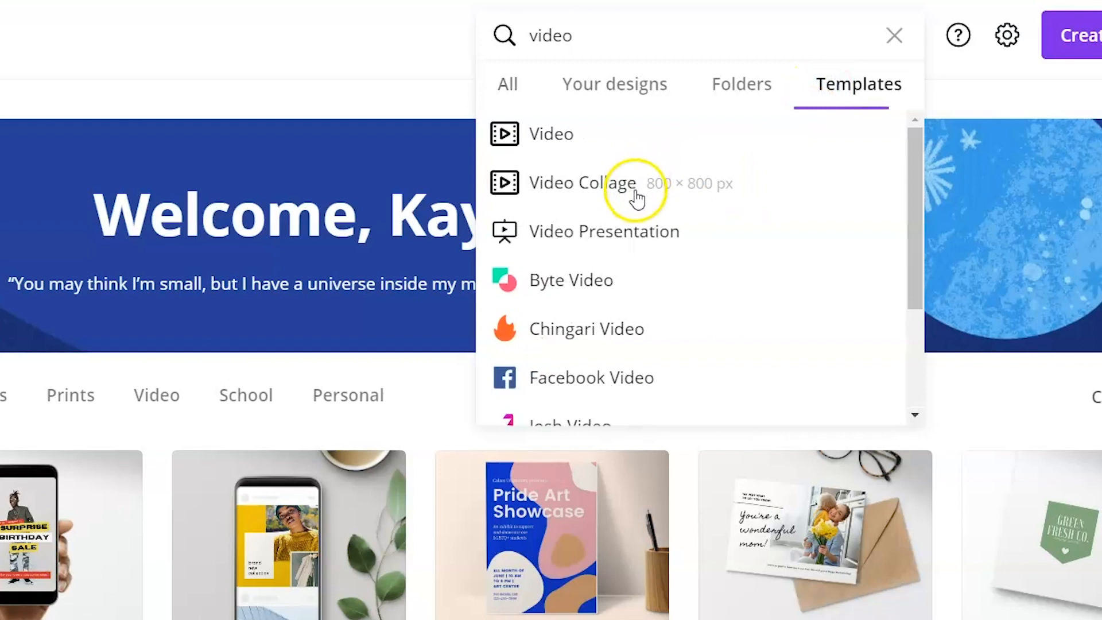
Step: Look through the video template types and open the Mobile Video templates
{"action": "scroll", "coordinate": [640, 190], "scroll_direction": "down", "scroll_amount": 2}
{"action": "scroll", "coordinate": [633, 301], "scroll_direction": "down", "scroll_amount": 1}
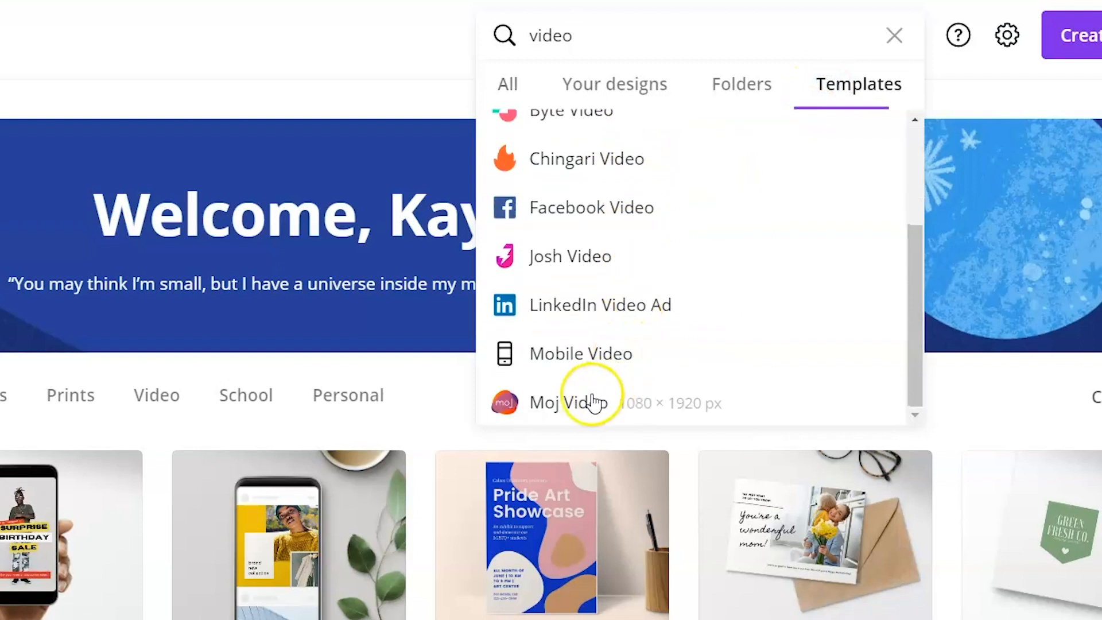
{"action": "scroll", "coordinate": [592, 402], "scroll_direction": "up", "scroll_amount": 4}
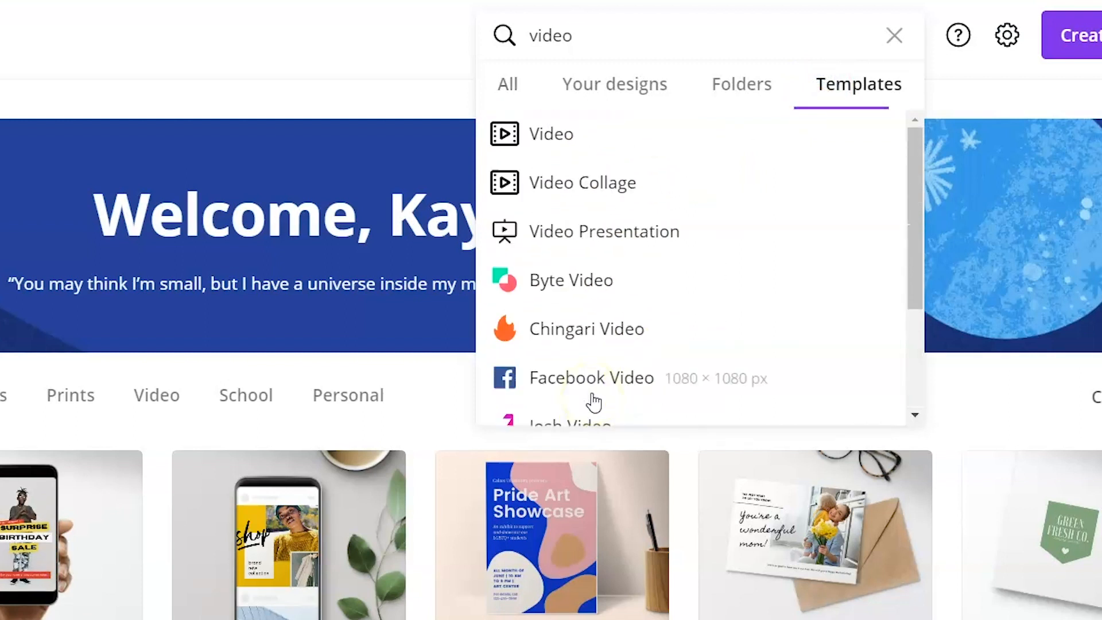
{"action": "scroll", "coordinate": [597, 338], "scroll_direction": "down", "scroll_amount": 3}
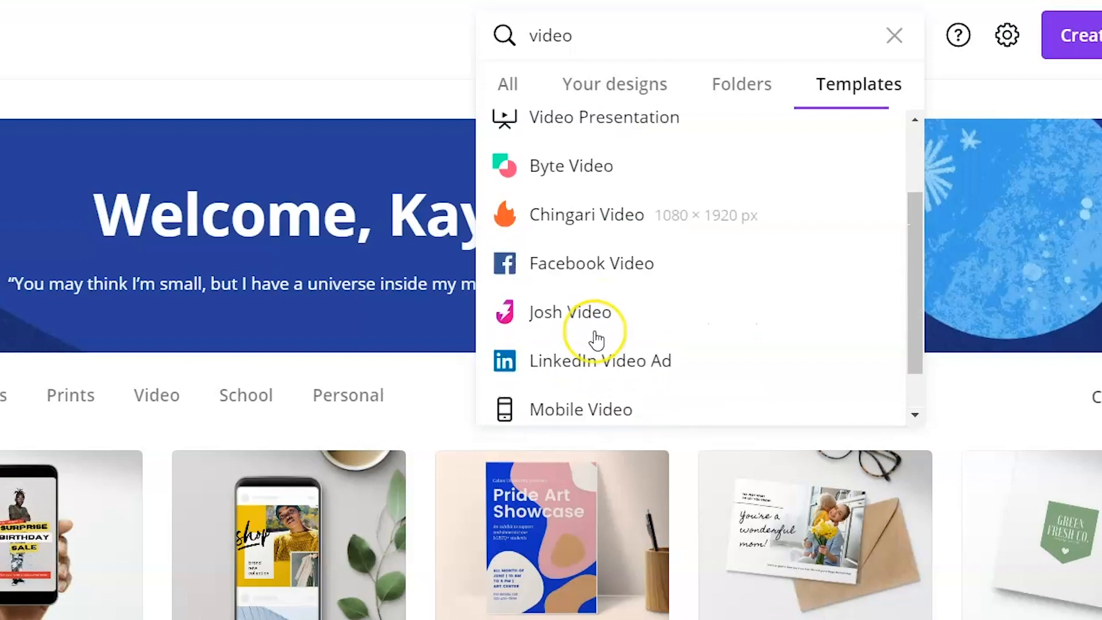
{"action": "scroll", "coordinate": [600, 350], "scroll_direction": "up", "scroll_amount": 3}
{"action": "scroll", "coordinate": [602, 369], "scroll_direction": "down", "scroll_amount": 3}
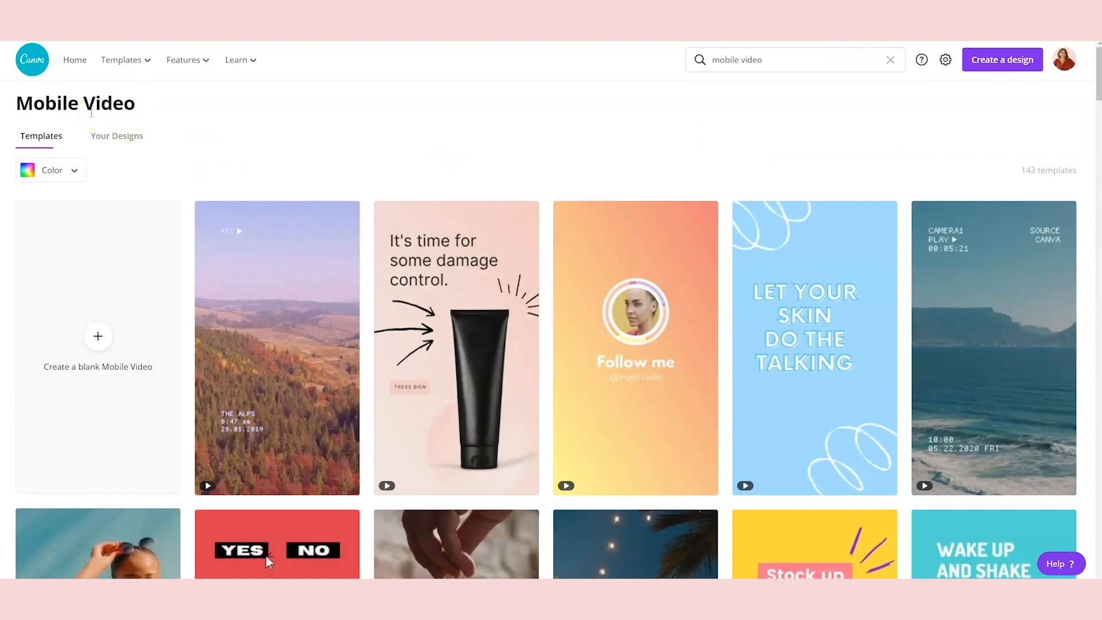
Step: Browse the Mobile Video templates and preview the animation of several designs
{"action": "scroll", "coordinate": [441, 249], "scroll_direction": "down", "scroll_amount": 5}
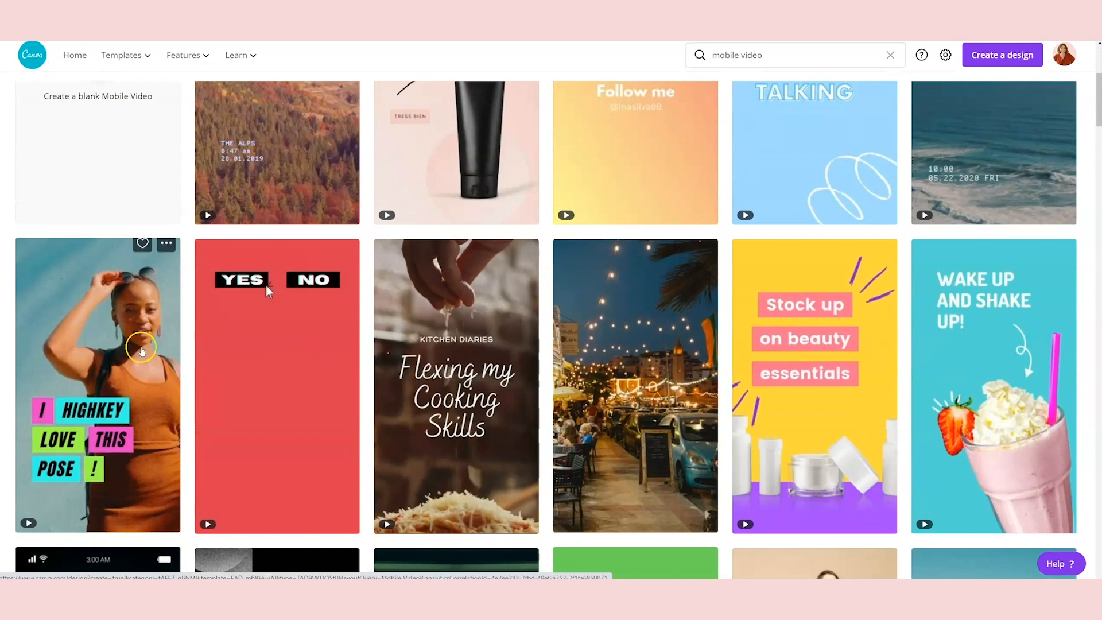
{"action": "mouse_move", "coordinate": [141, 349]}
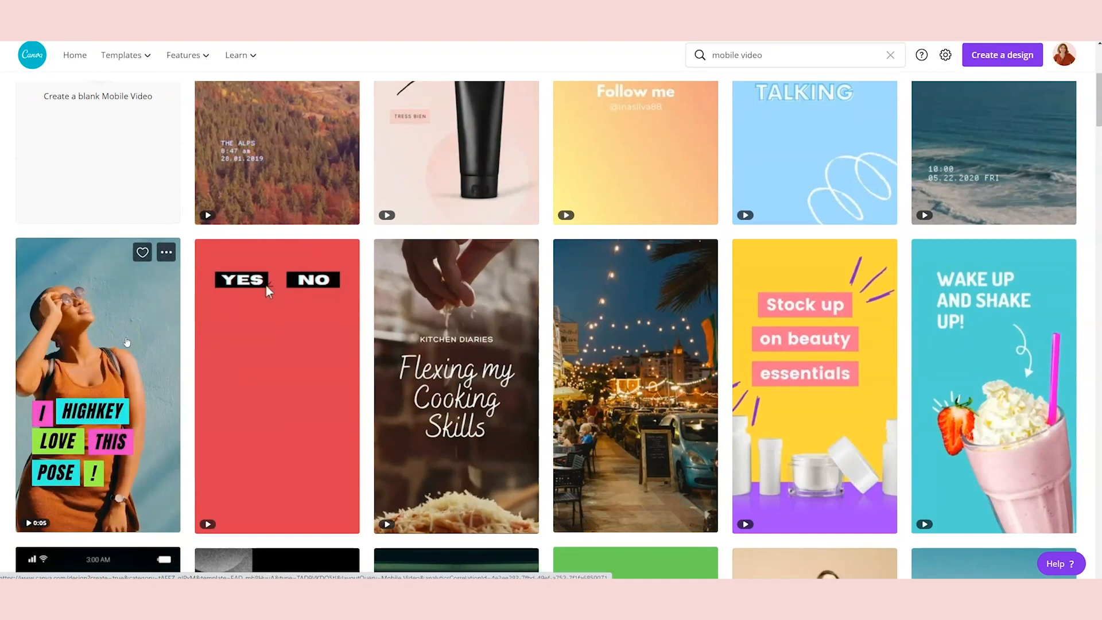
{"action": "mouse_move", "coordinate": [338, 333]}
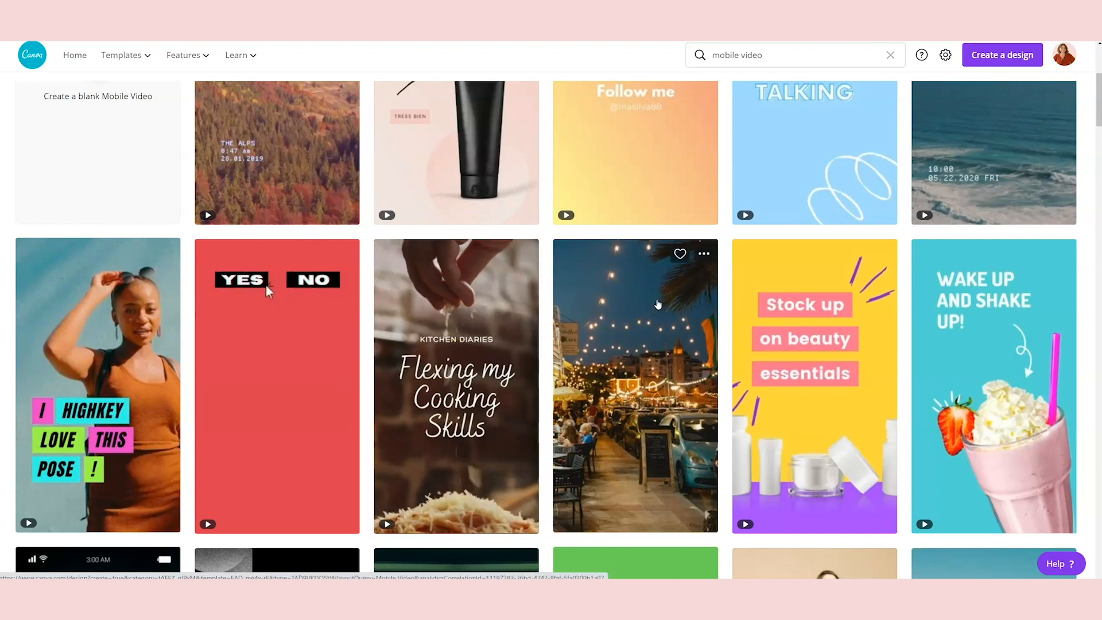
{"action": "scroll", "coordinate": [815, 321], "scroll_direction": "down", "scroll_amount": 4}
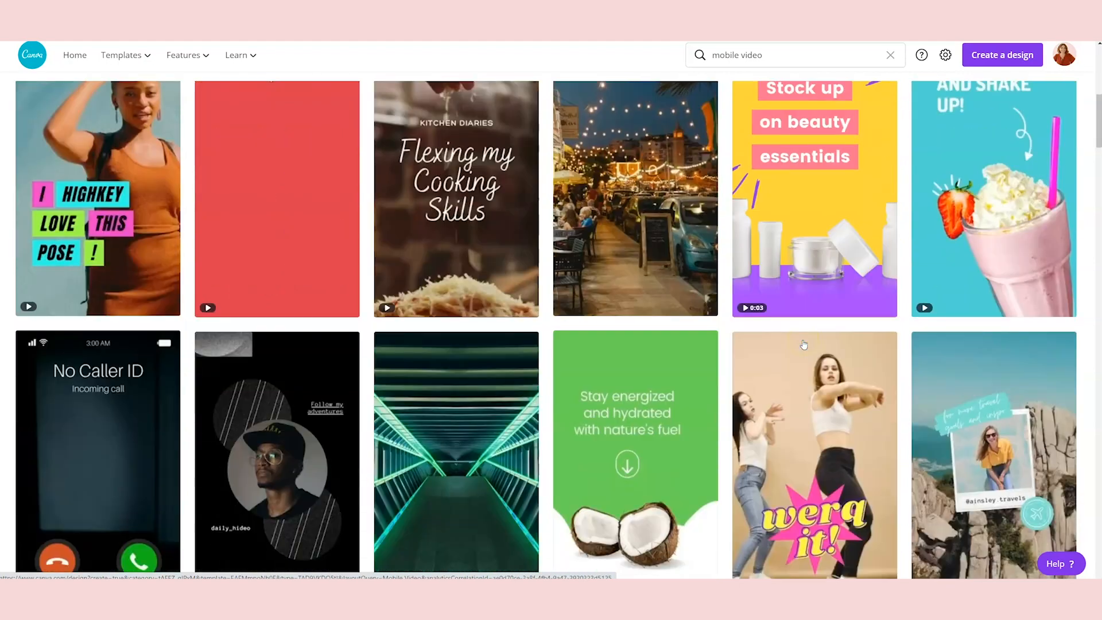
{"action": "scroll", "coordinate": [803, 344], "scroll_direction": "down", "scroll_amount": 4}
{"action": "scroll", "coordinate": [805, 344], "scroll_direction": "down", "scroll_amount": 7}
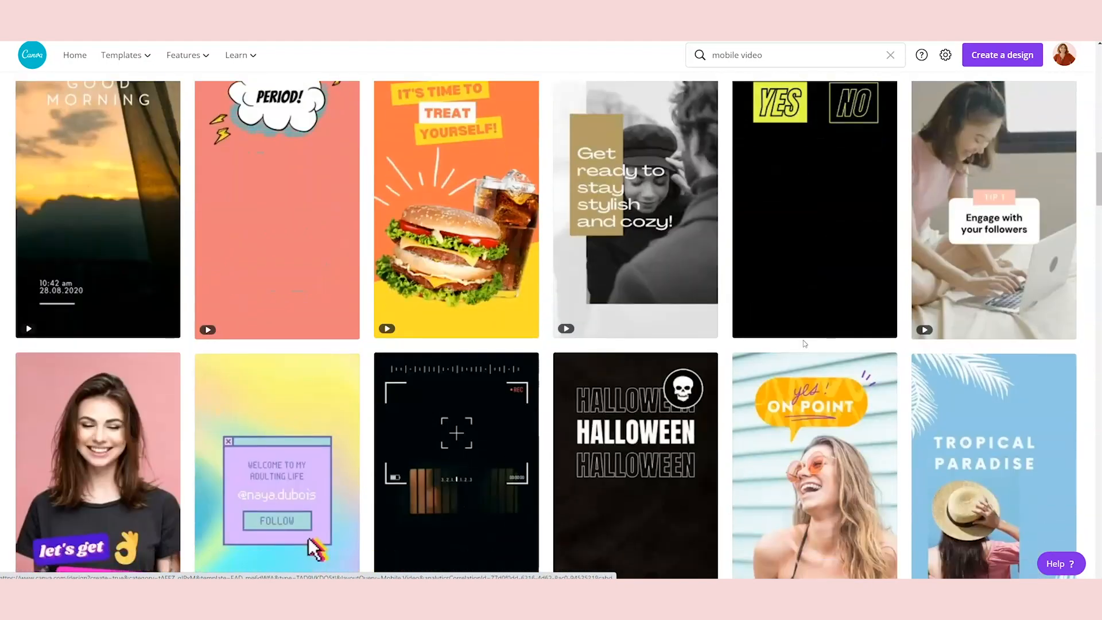
{"action": "scroll", "coordinate": [805, 343], "scroll_direction": "down", "scroll_amount": 13}
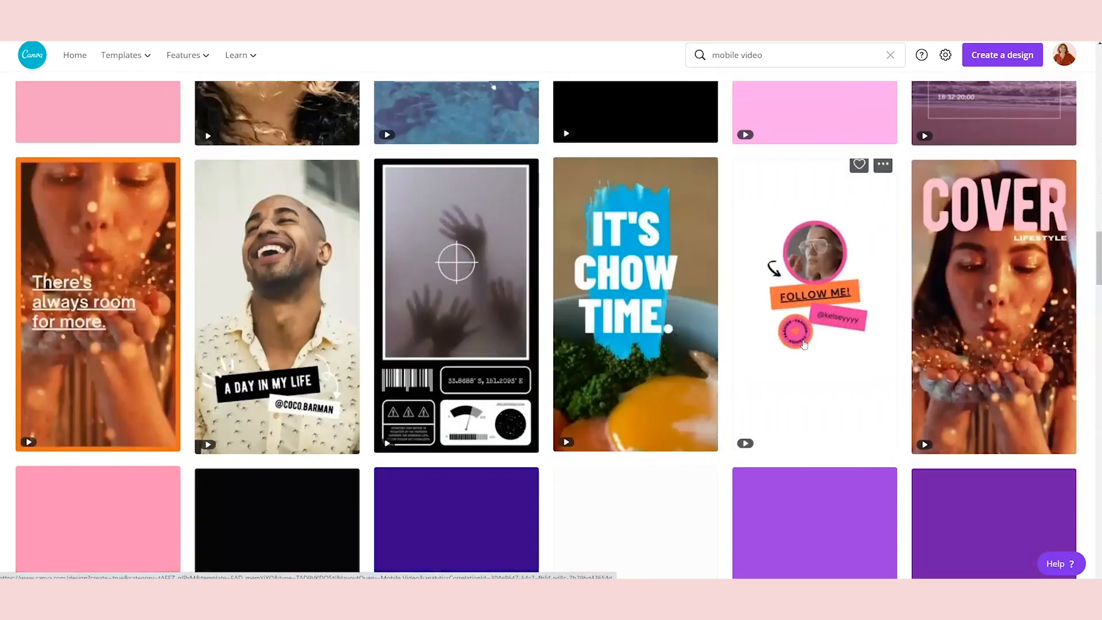
{"action": "scroll", "coordinate": [805, 344], "scroll_direction": "up", "scroll_amount": 20}
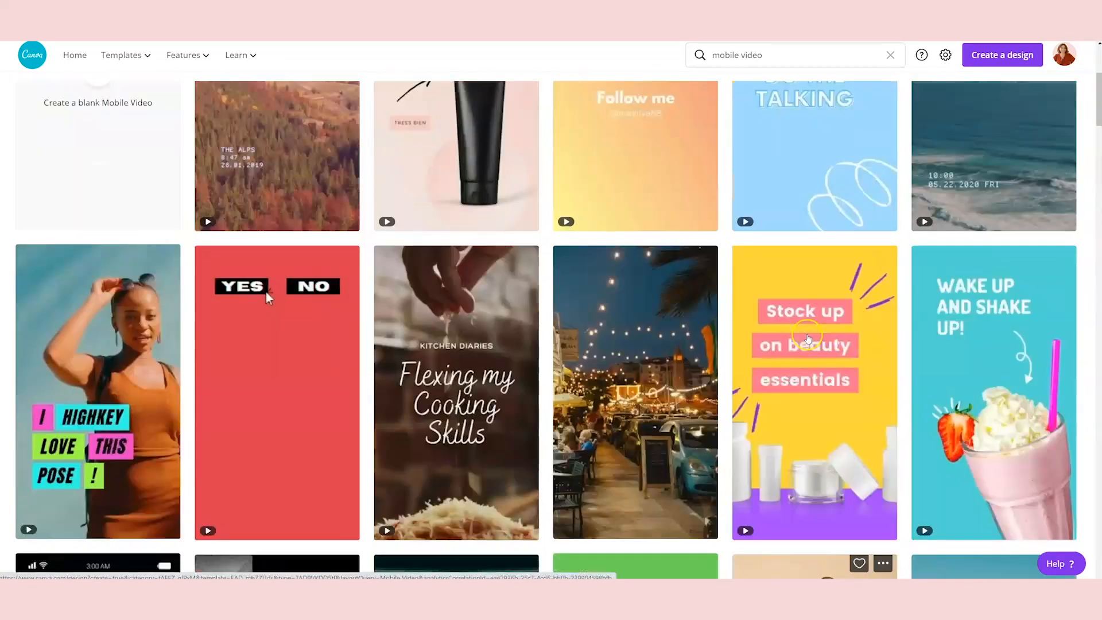
{"action": "scroll", "coordinate": [808, 338], "scroll_direction": "up", "scroll_amount": 5}
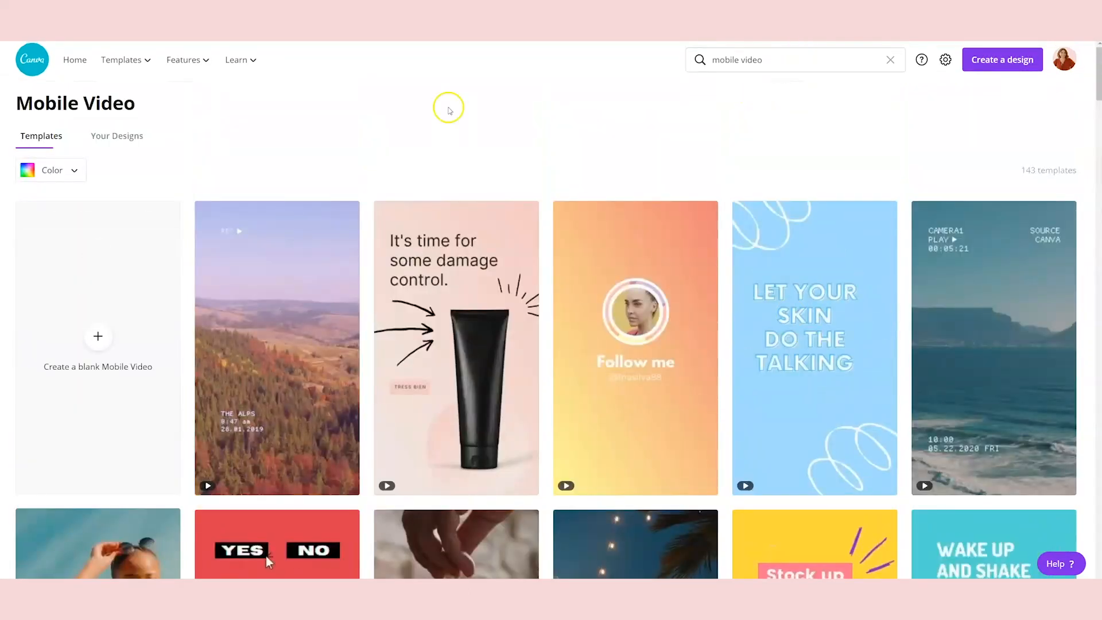
Step: Preview the yellow "Stock up on beauty essentials" mobile video template and open it for editing
{"action": "scroll", "coordinate": [550, 101], "scroll_direction": "down", "scroll_amount": 7}
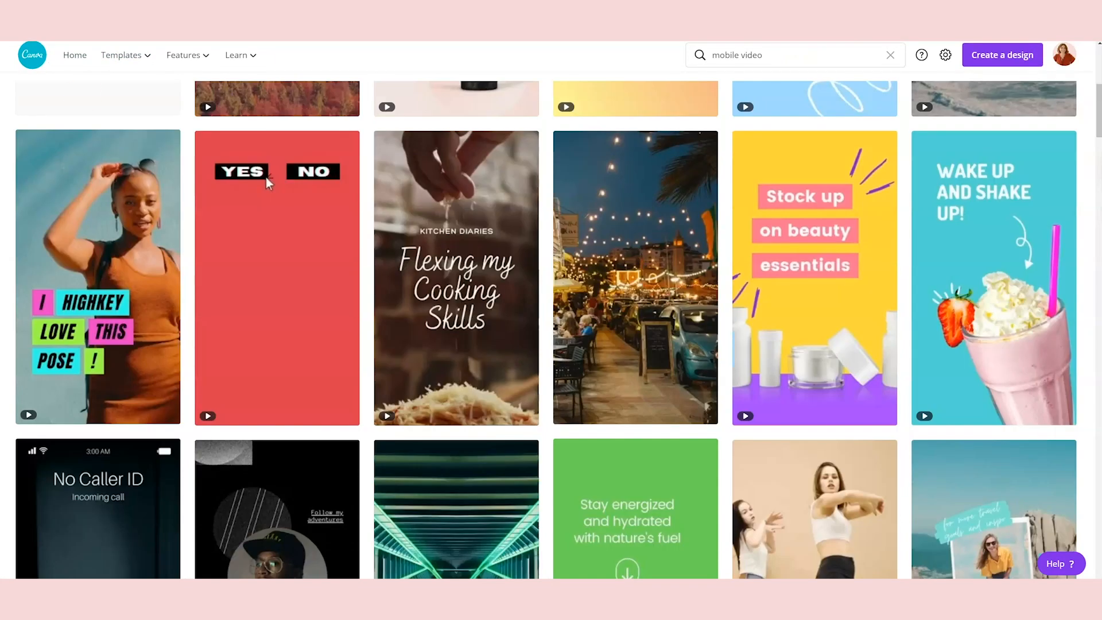
{"action": "left_click", "coordinate": [84, 98]}
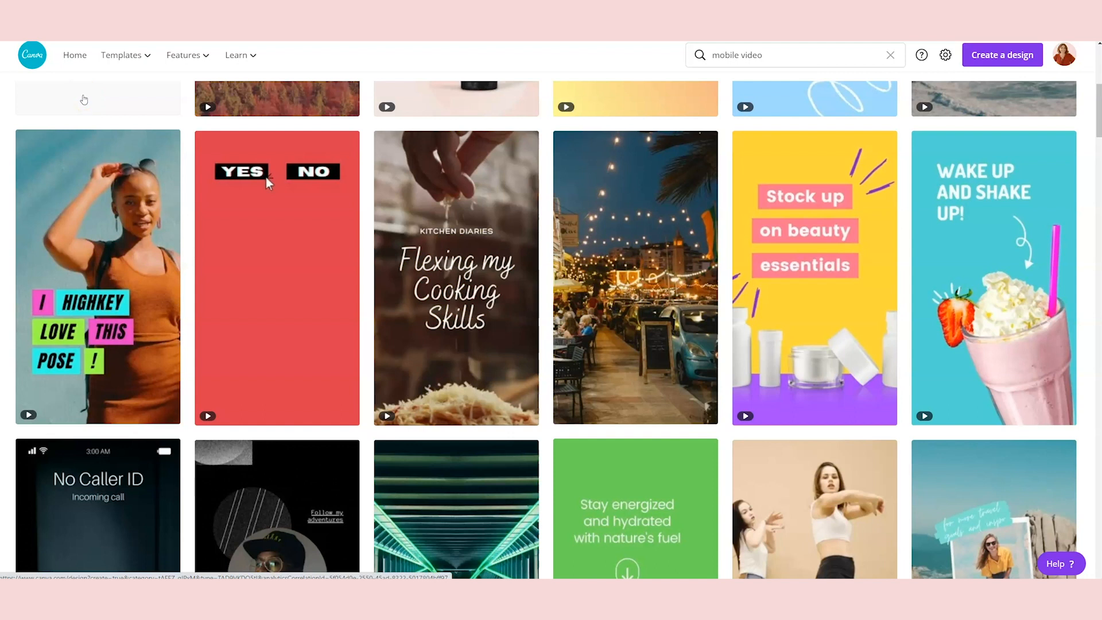
{"action": "mouse_move", "coordinate": [818, 217]}
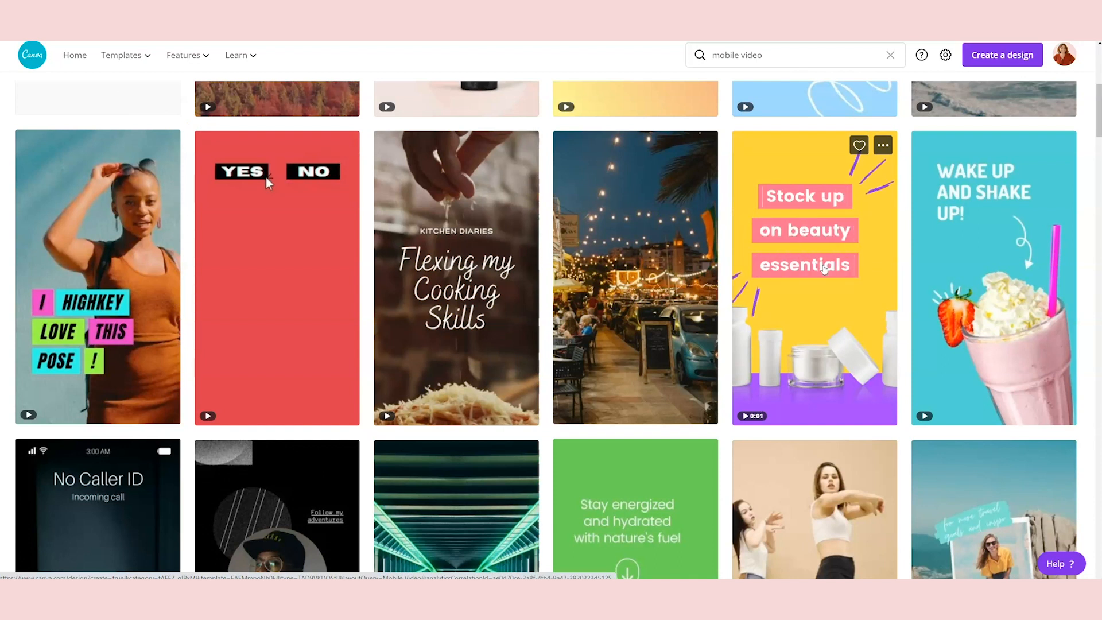
{"action": "left_click", "coordinate": [824, 268]}
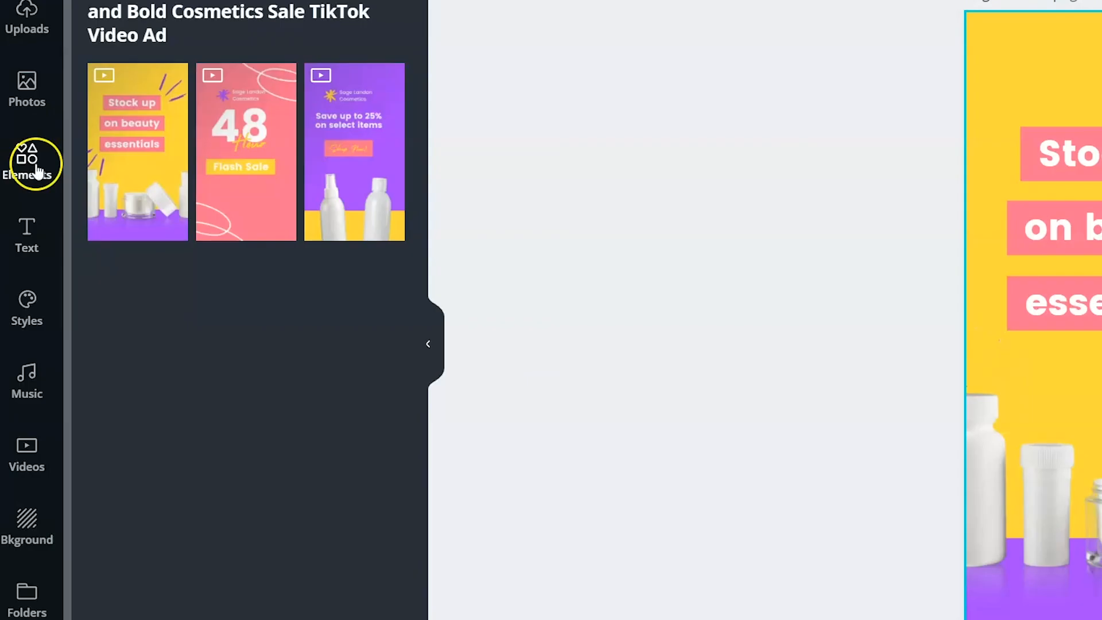
Step: Look over the elements and text styles available for the design
{"action": "left_click", "coordinate": [36, 169]}
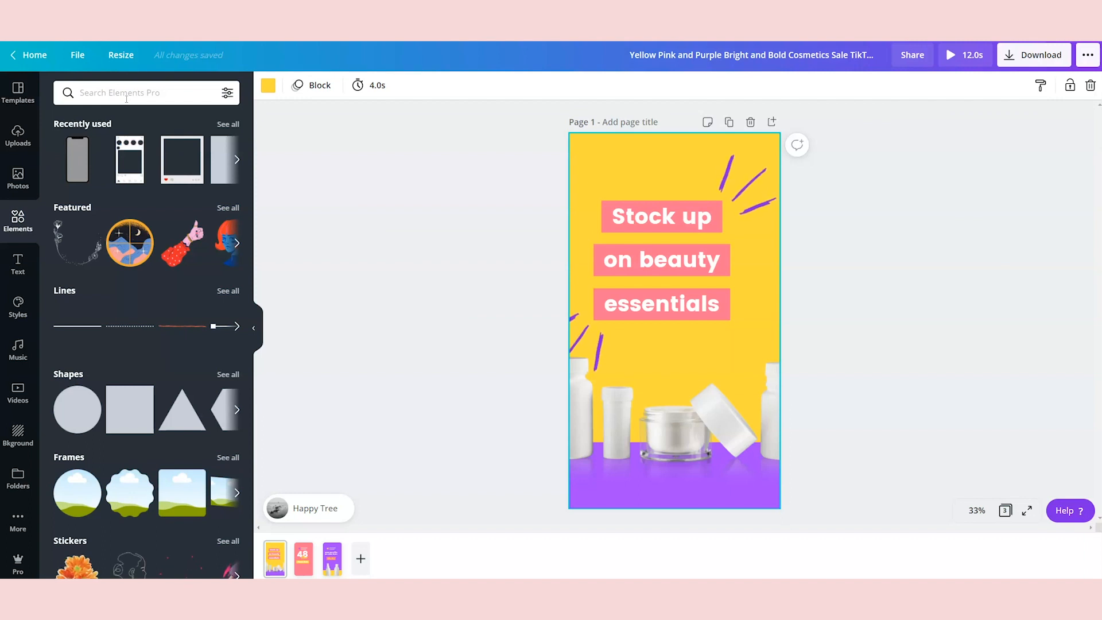
{"action": "left_click", "coordinate": [19, 267]}
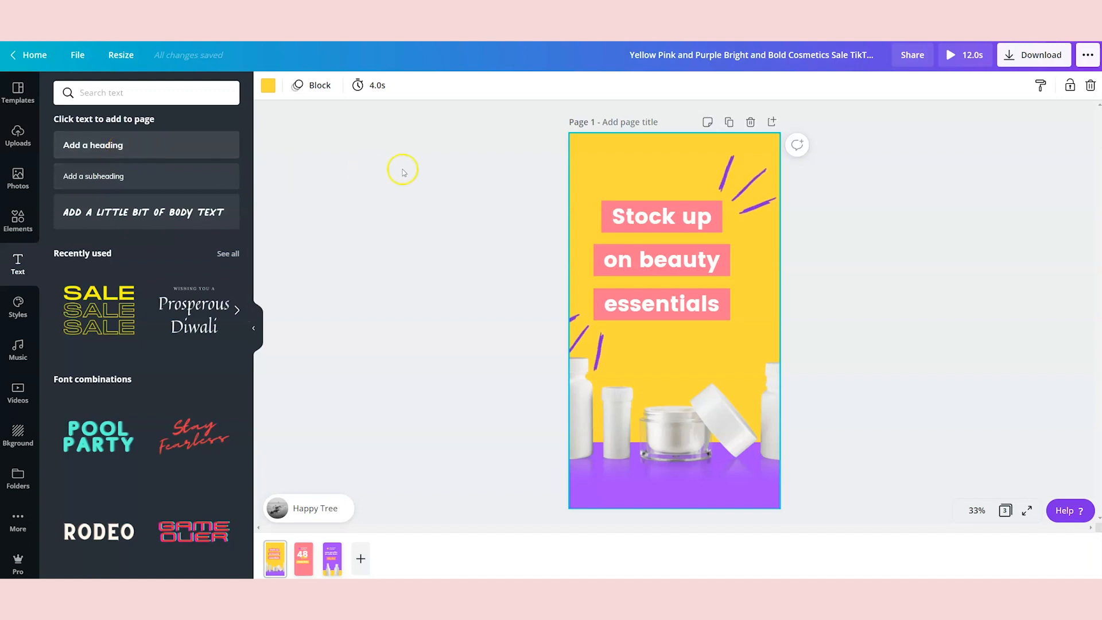
Step: Delete the "Happy Tree" music track from the video design
{"action": "left_click", "coordinate": [434, 214]}
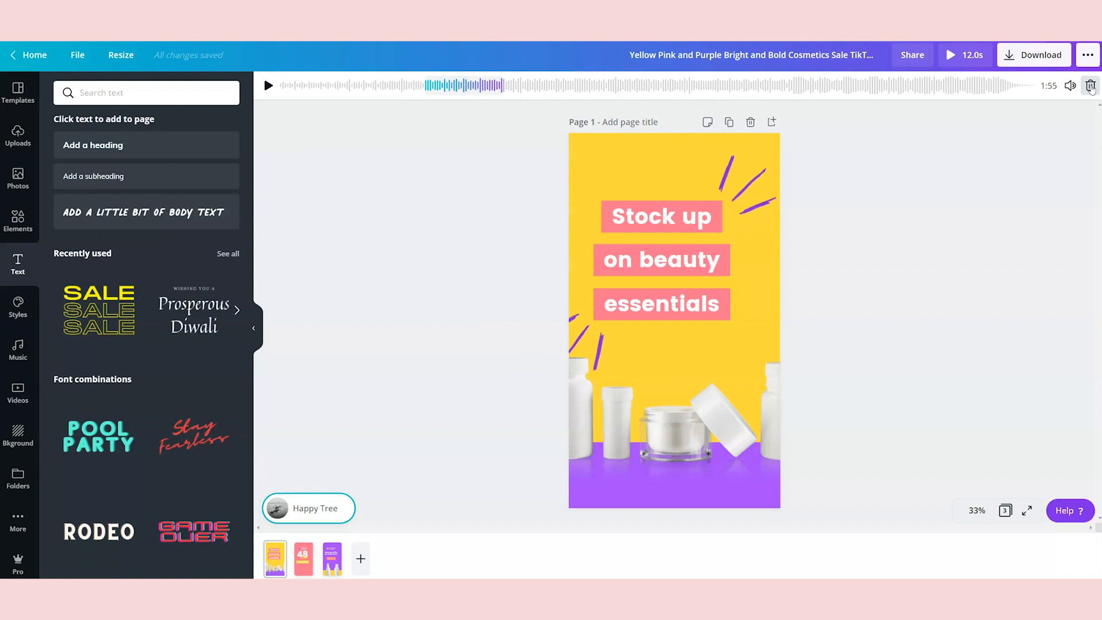
{"action": "left_click", "coordinate": [1090, 86]}
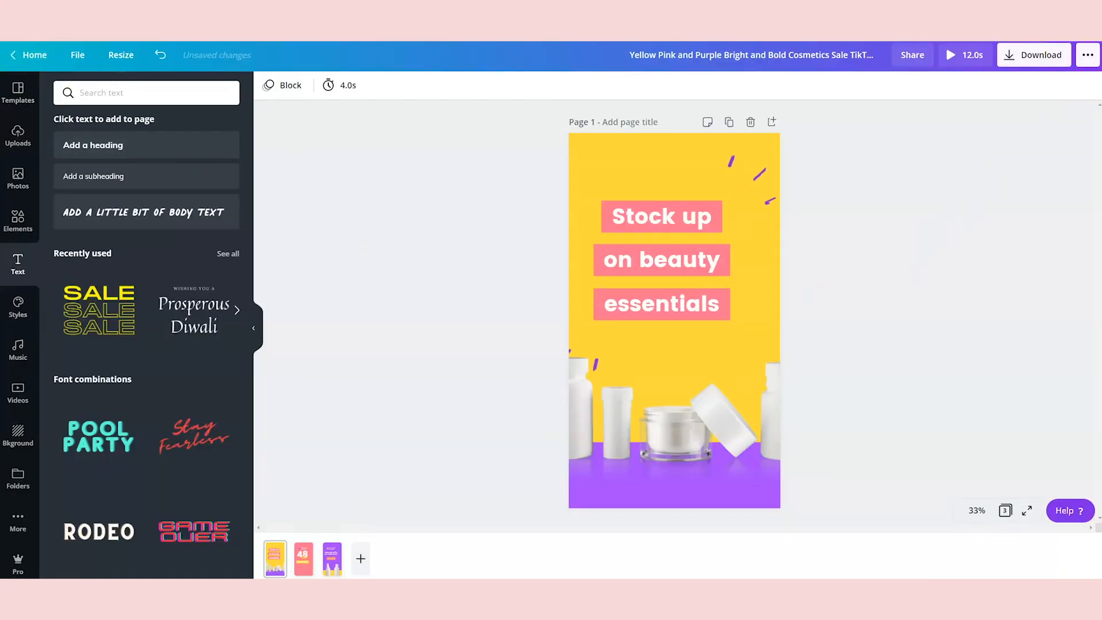
Step: Replace the three text lines on page 1 with "Follow", "me on" and "YouTube"
{"action": "double_click", "coordinate": [669, 217]}
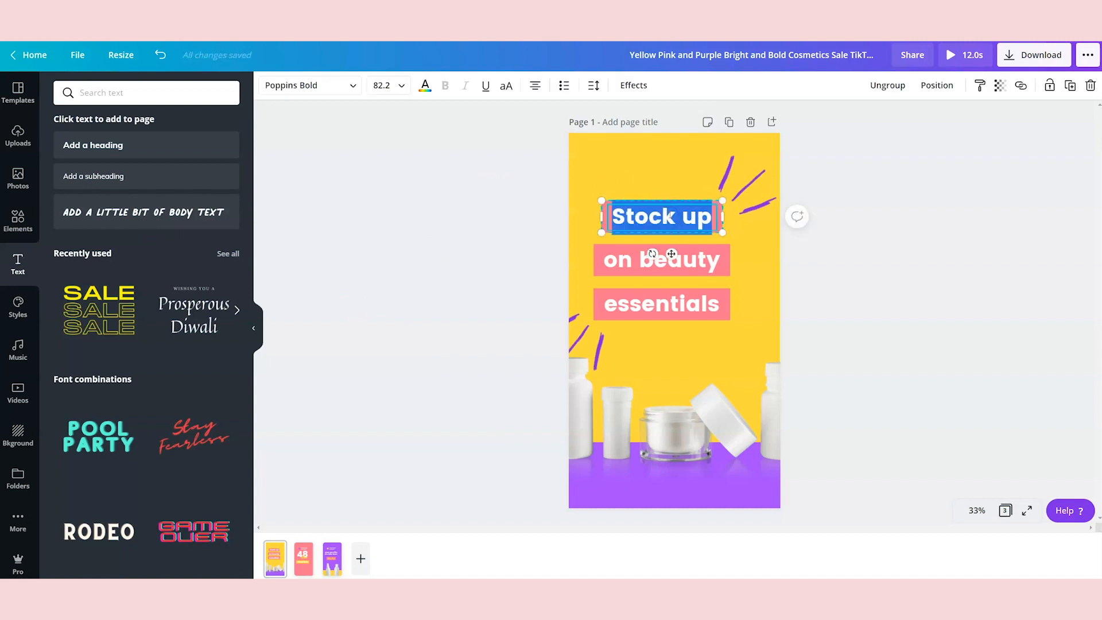
{"action": "type", "text": "Follow"}
{"action": "left_click", "coordinate": [653, 266]}
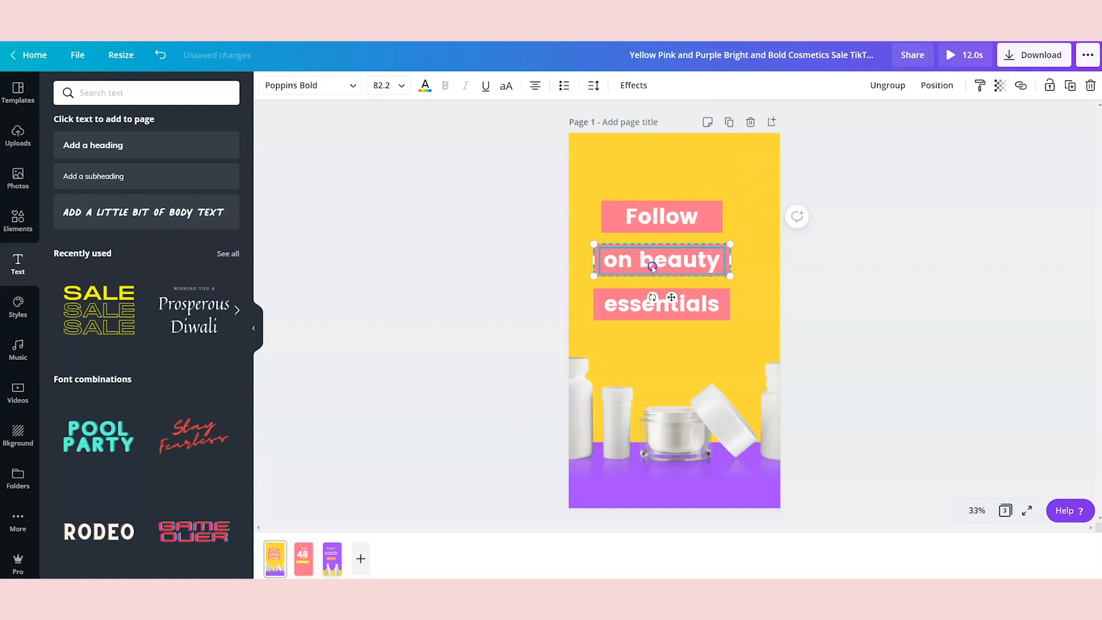
{"action": "left_click", "coordinate": [652, 266]}
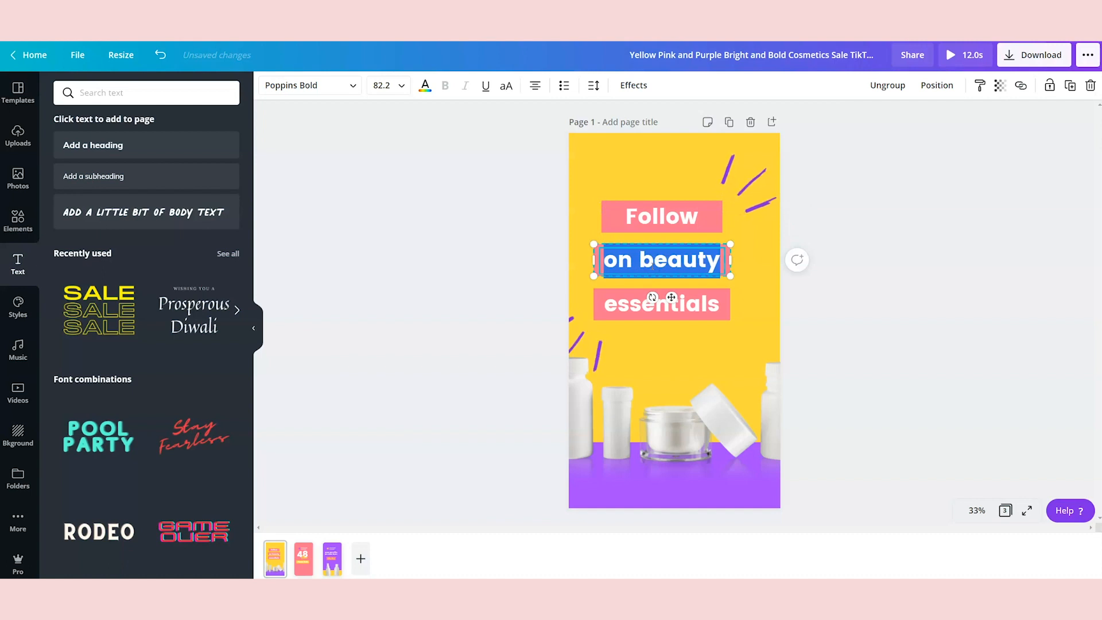
{"action": "type", "text": "me on"}
{"action": "left_click", "coordinate": [641, 300]}
{"action": "left_click", "coordinate": [635, 304]}
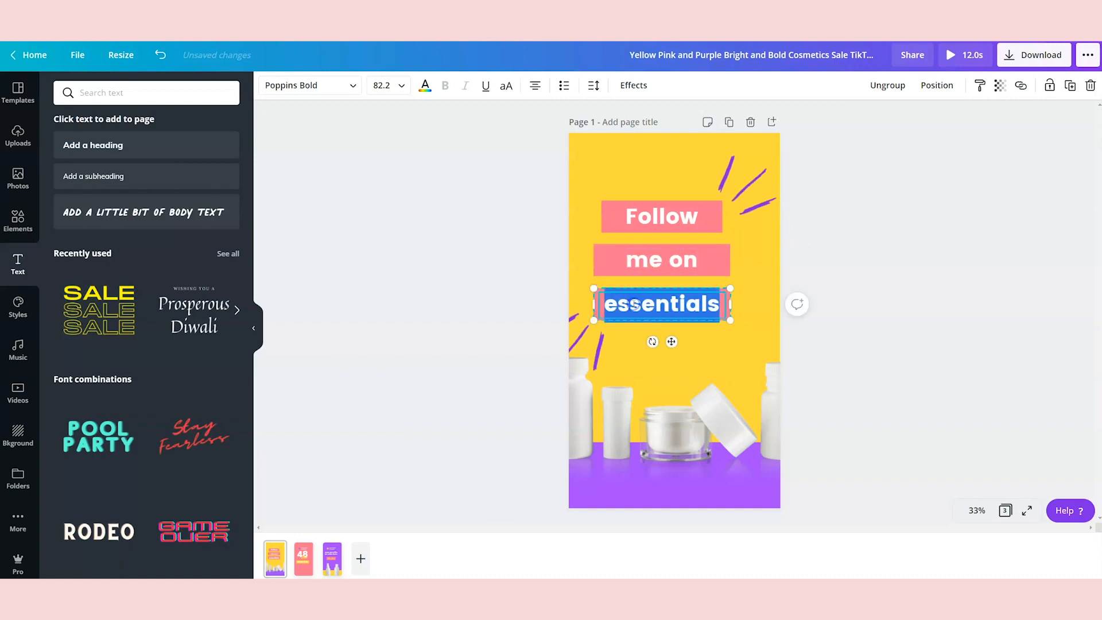
{"action": "type", "text": "YouTube"}
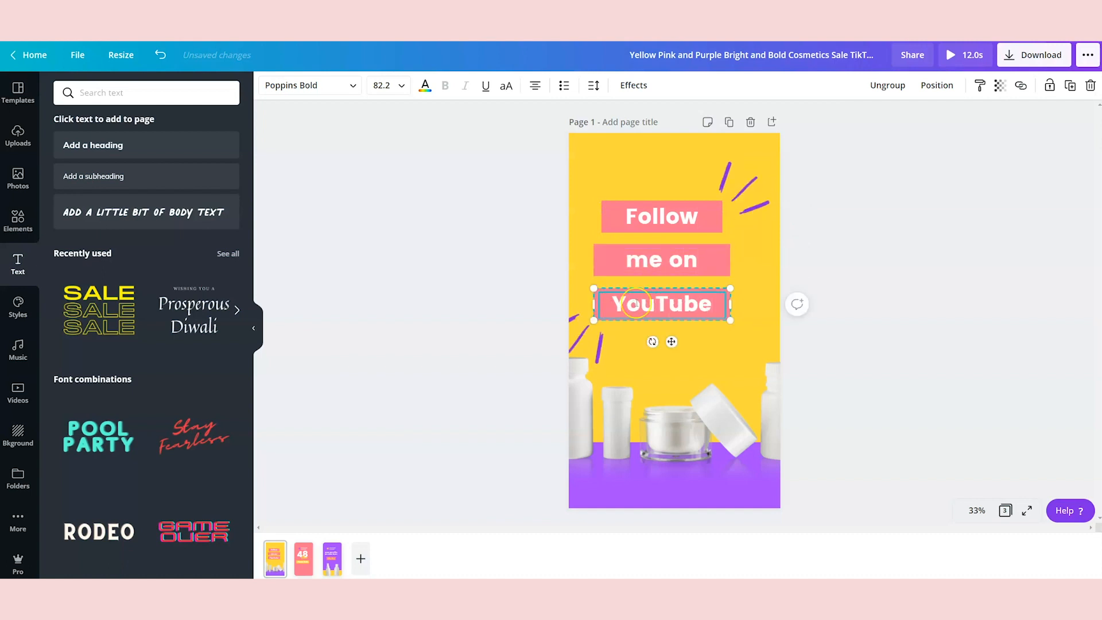
{"action": "left_click", "coordinate": [887, 280]}
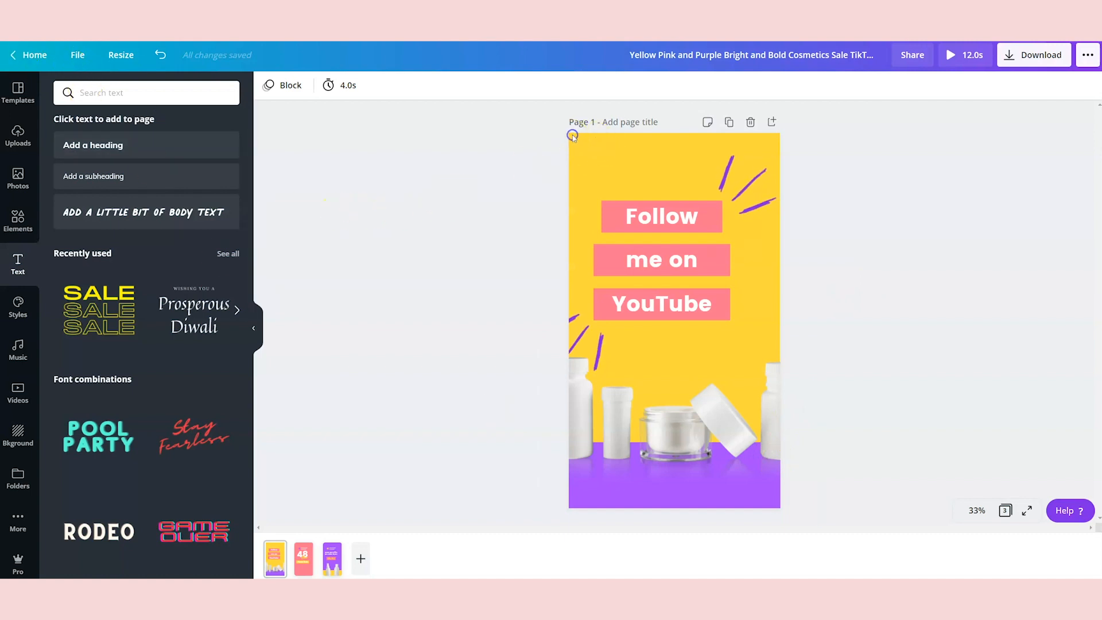
Step: Change the page 1 background color to the pink swatch from the Ivory Mix Brand ALTERNATES palette
{"action": "left_click", "coordinate": [573, 136]}
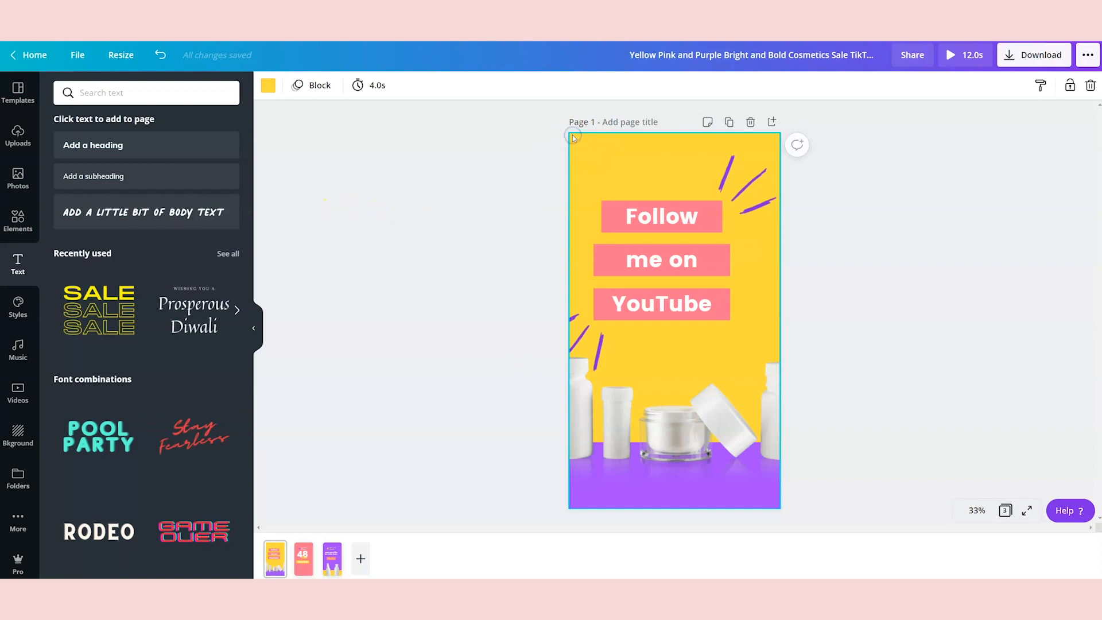
{"action": "left_click", "coordinate": [268, 87]}
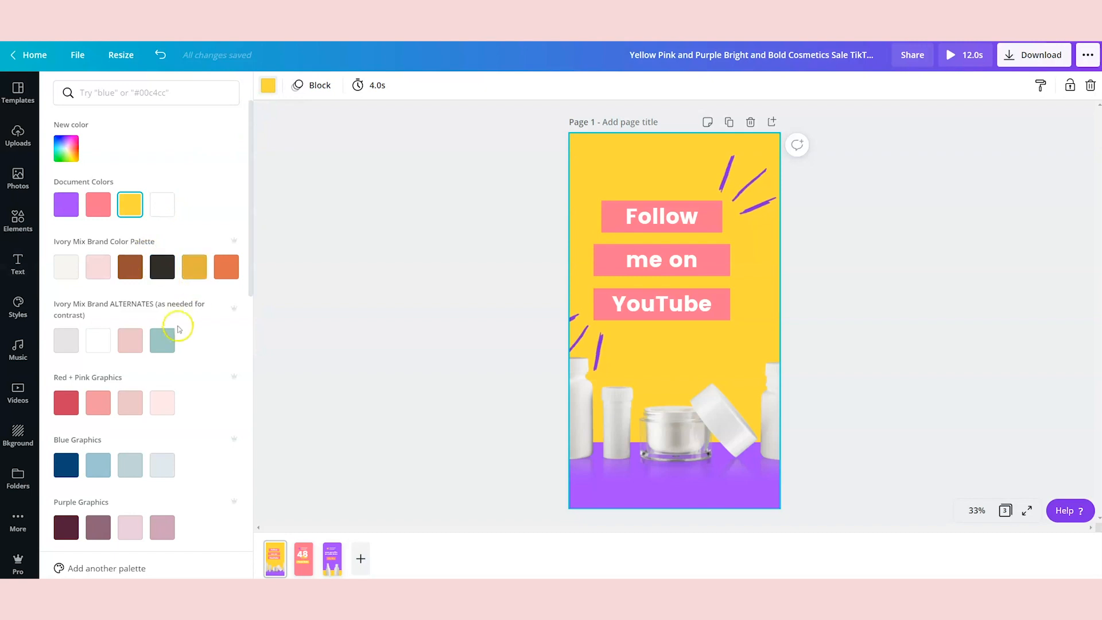
{"action": "left_click", "coordinate": [131, 343]}
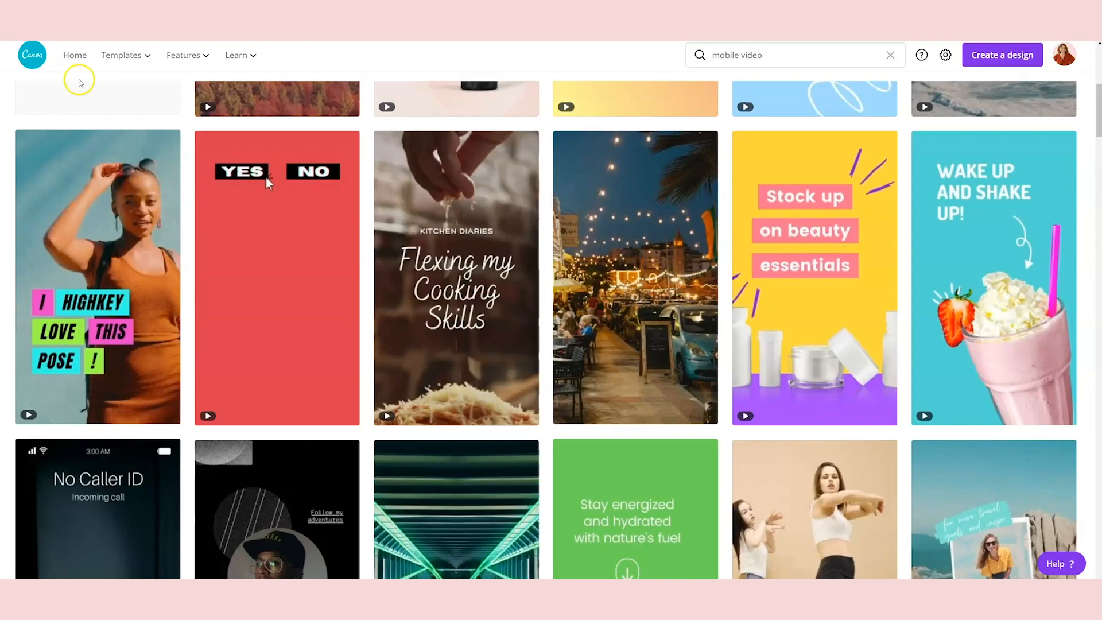
Step: Look over the logos, color palettes and fonts stored in the Brand Kit
{"action": "left_click", "coordinate": [32, 57]}
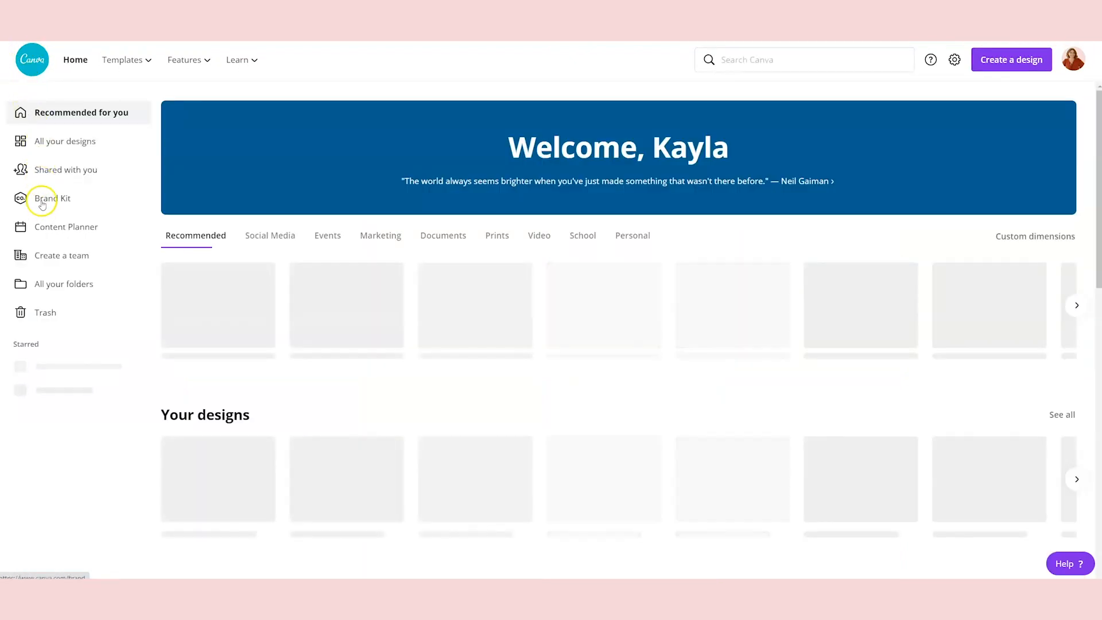
{"action": "left_click", "coordinate": [42, 200]}
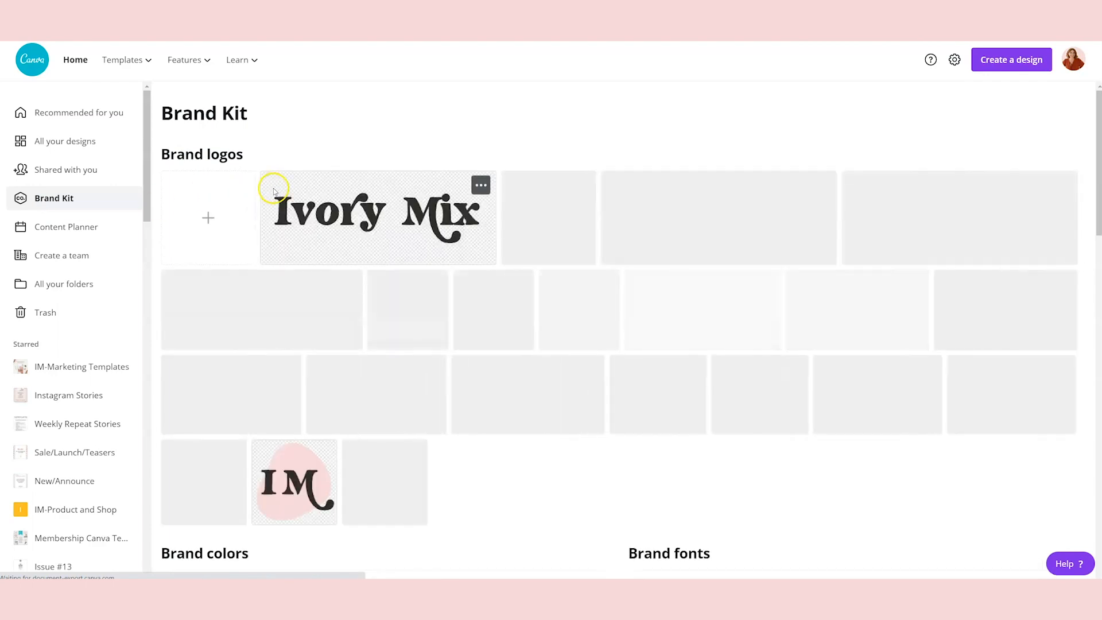
{"action": "scroll", "coordinate": [278, 196], "scroll_direction": "down", "scroll_amount": 5}
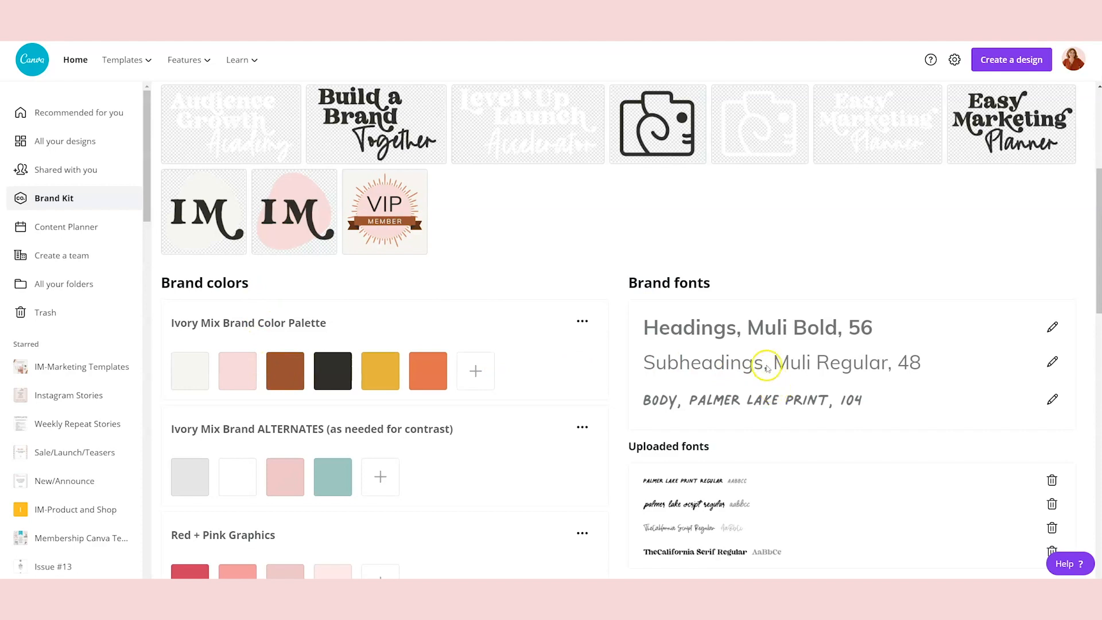
{"action": "scroll", "coordinate": [519, 275], "scroll_direction": "up", "scroll_amount": 5}
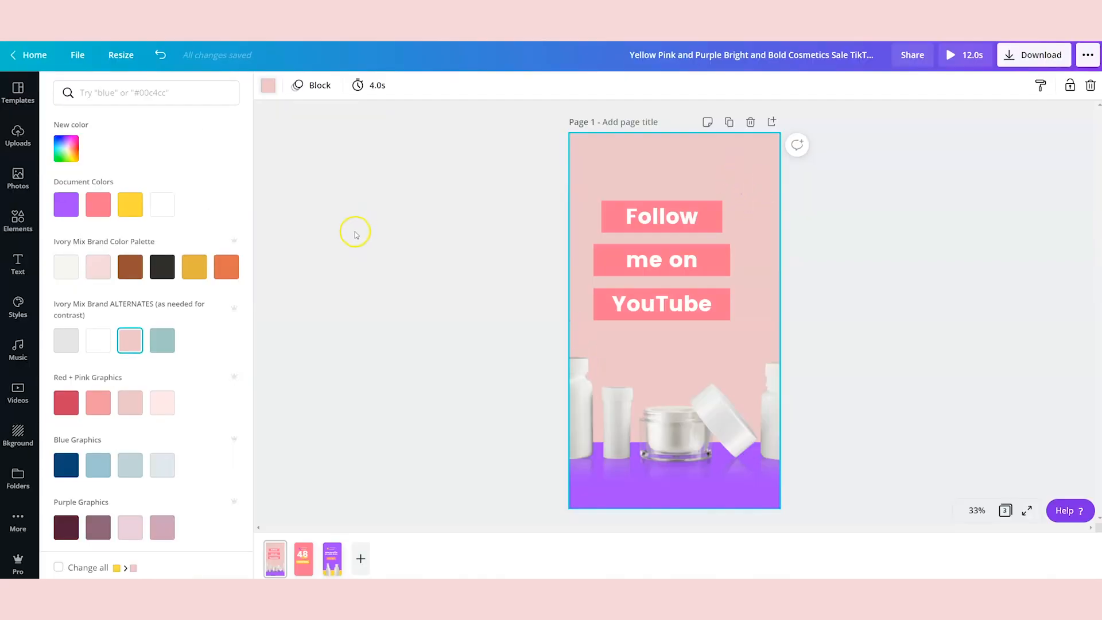
Step: Recolor page 1 with the Ivory Mix Brand Color Palette, shuffling until the background is light pink and the text boxes are orange
{"action": "left_click", "coordinate": [99, 267]}
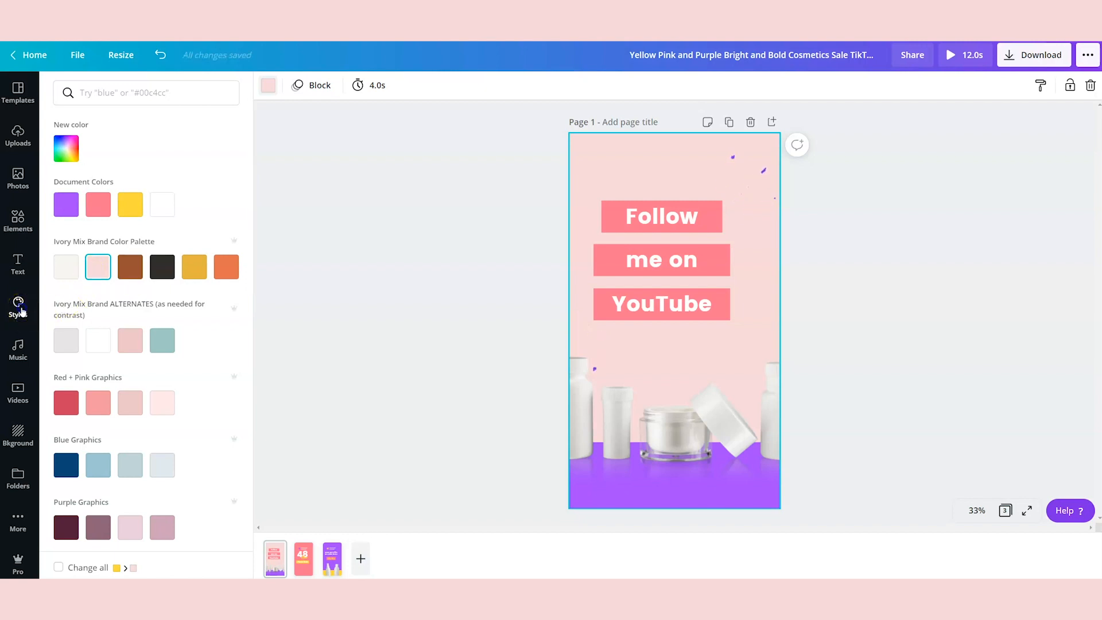
{"action": "left_click", "coordinate": [19, 306]}
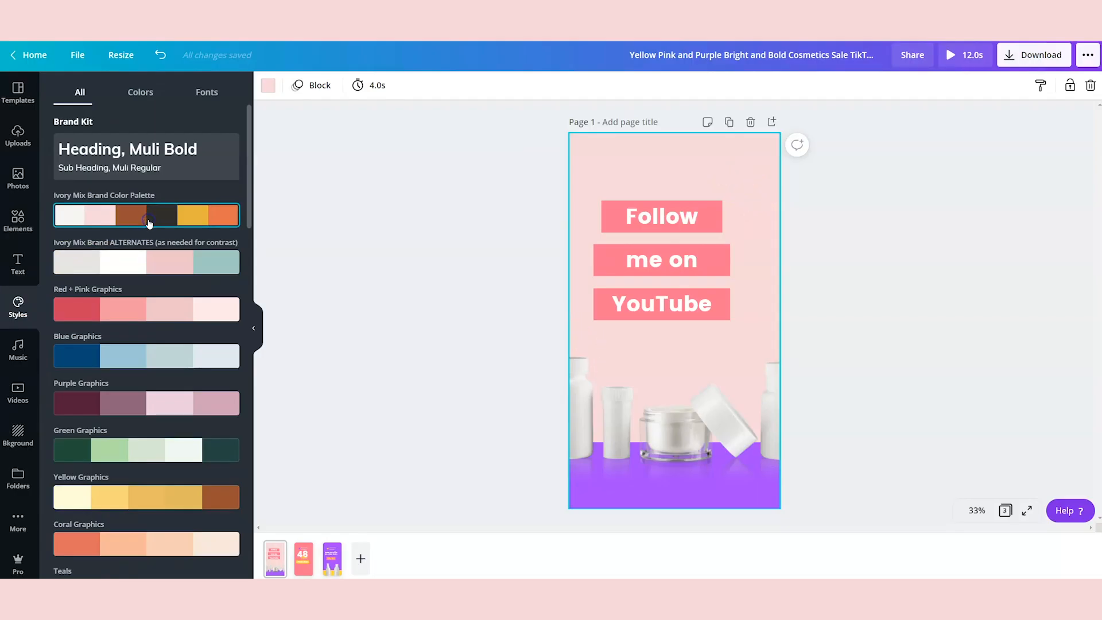
{"action": "left_click", "coordinate": [149, 224]}
{"action": "left_click", "coordinate": [148, 223]}
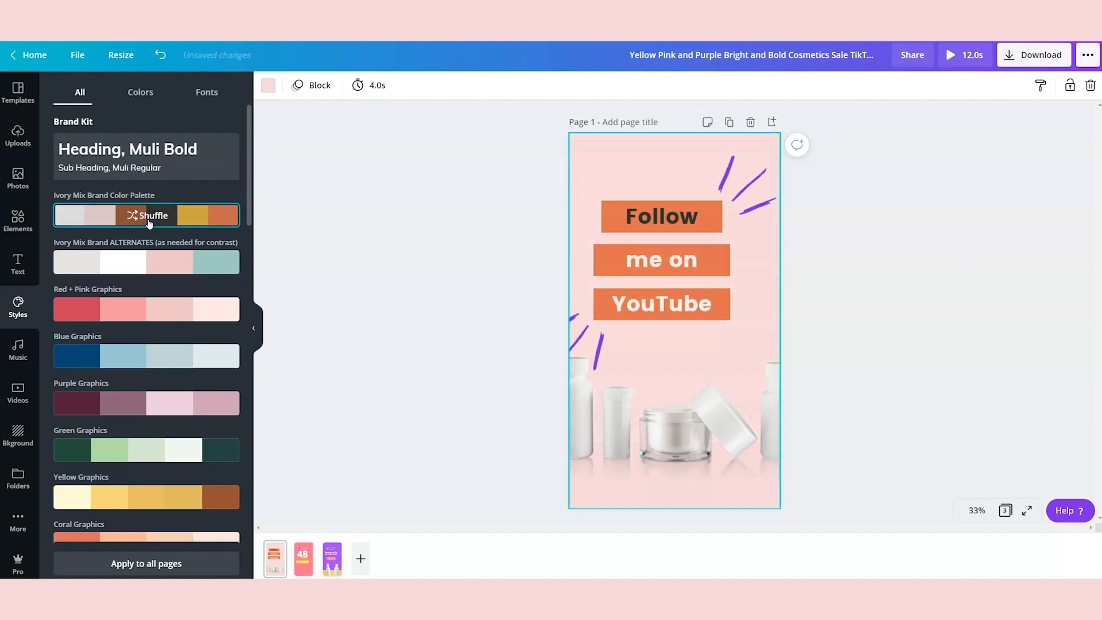
{"action": "left_click", "coordinate": [149, 224]}
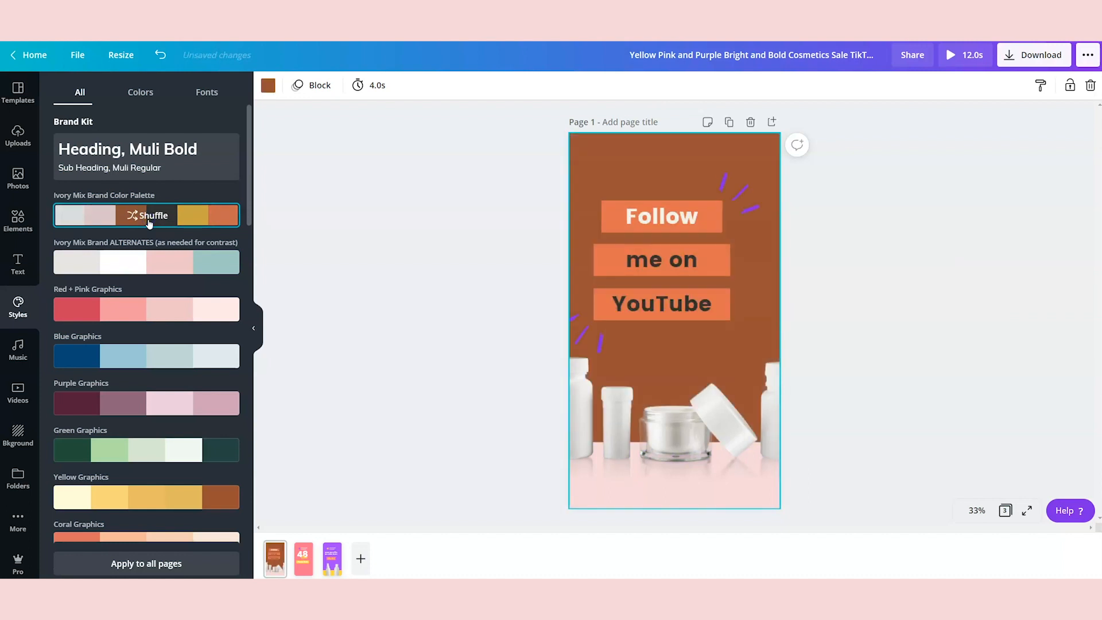
{"action": "left_click", "coordinate": [149, 223]}
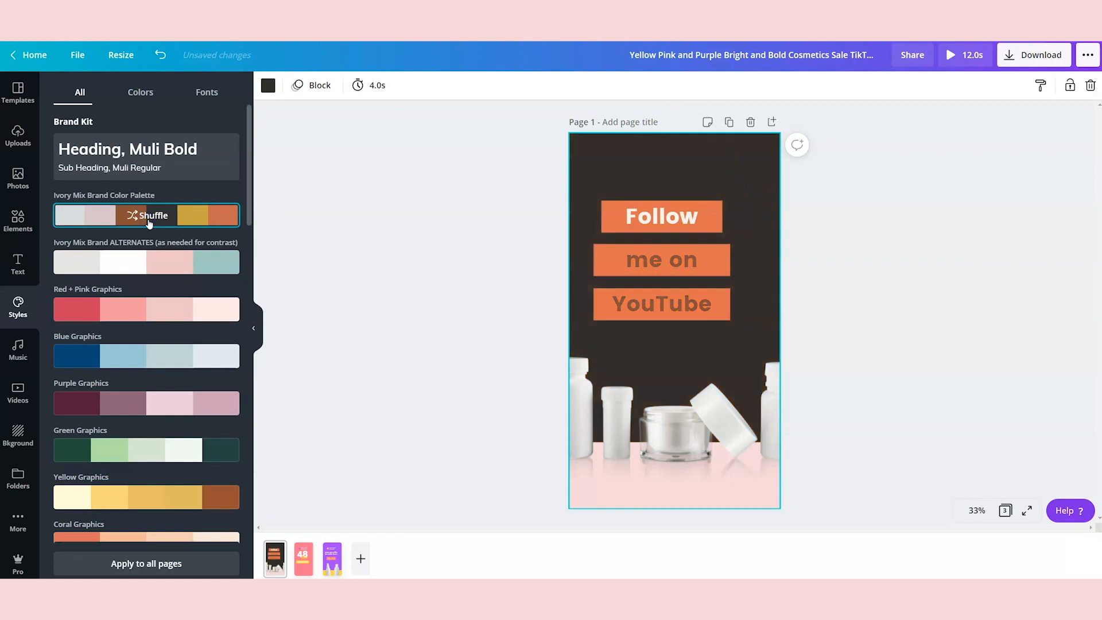
{"action": "left_click", "coordinate": [148, 223]}
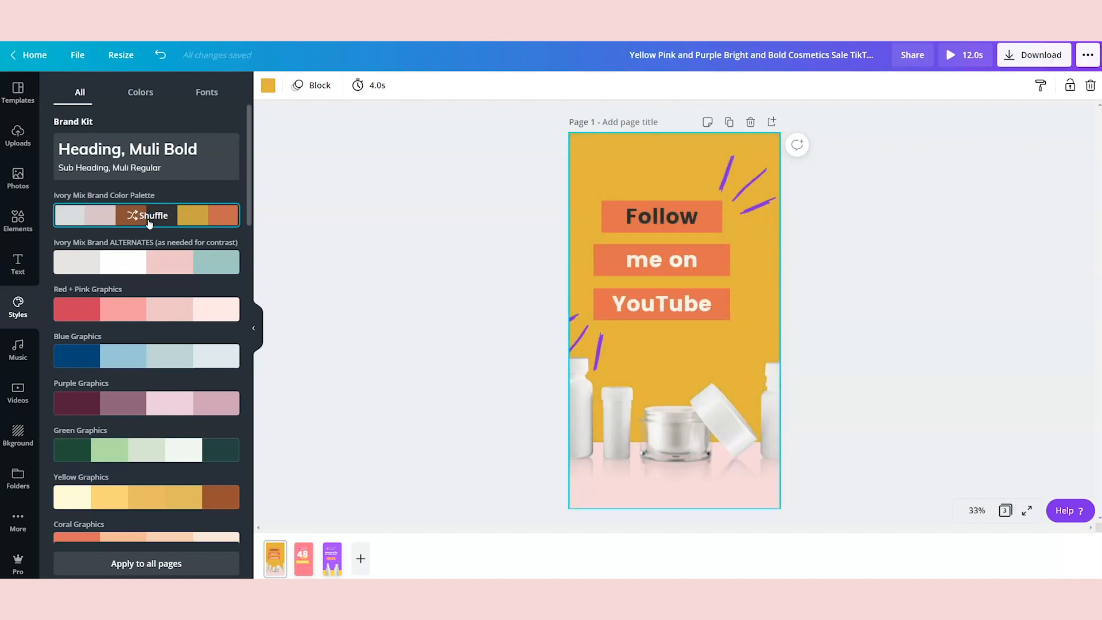
{"action": "left_click", "coordinate": [149, 223]}
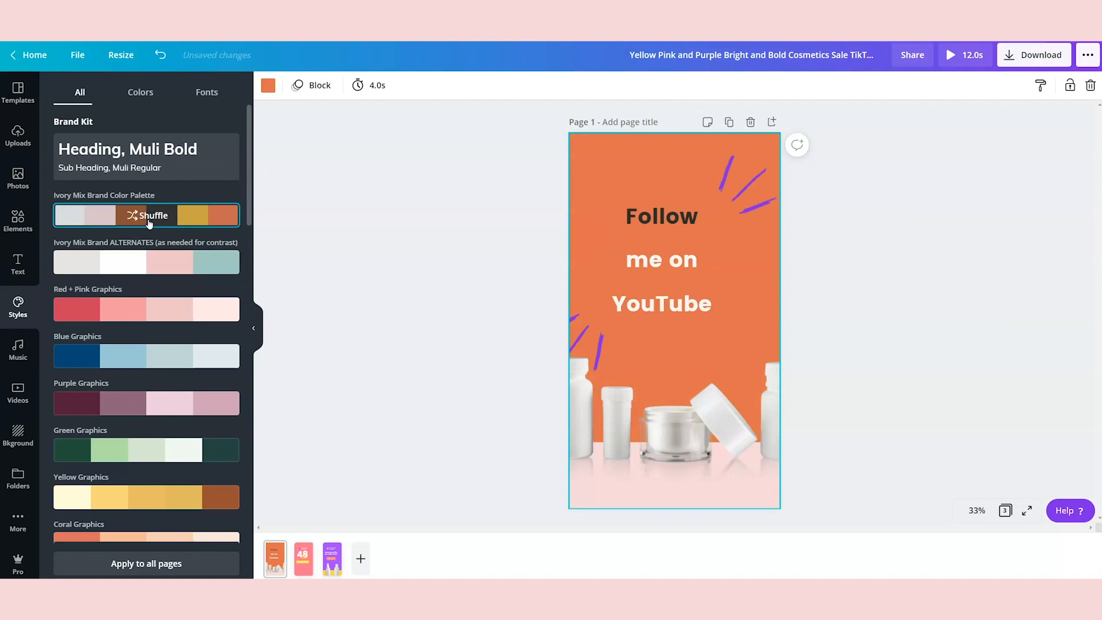
{"action": "left_click", "coordinate": [148, 223]}
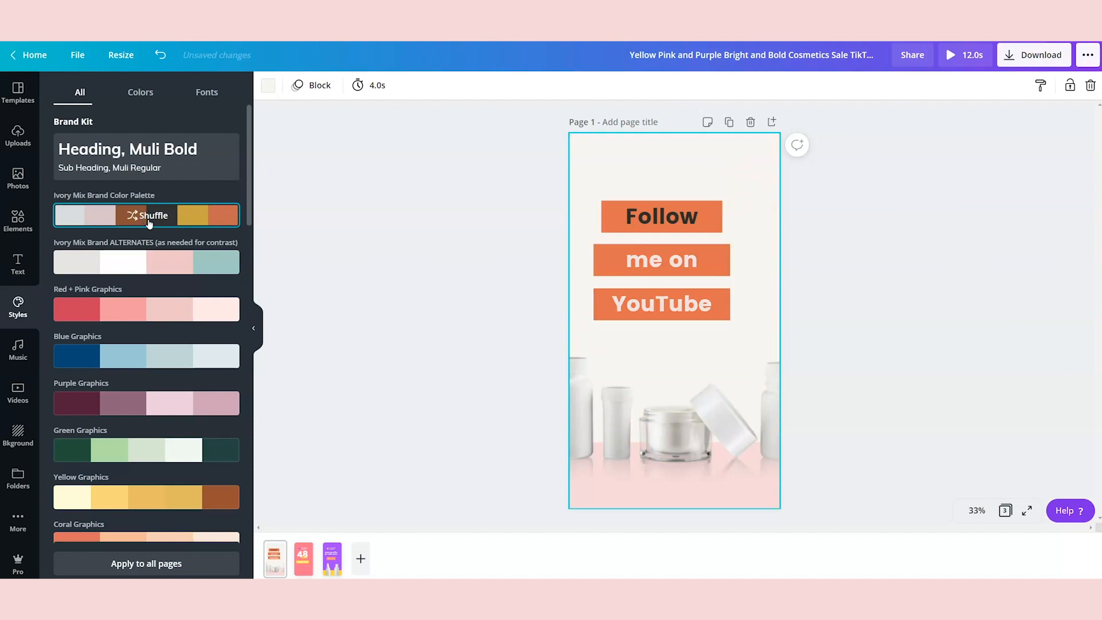
{"action": "left_click", "coordinate": [149, 223]}
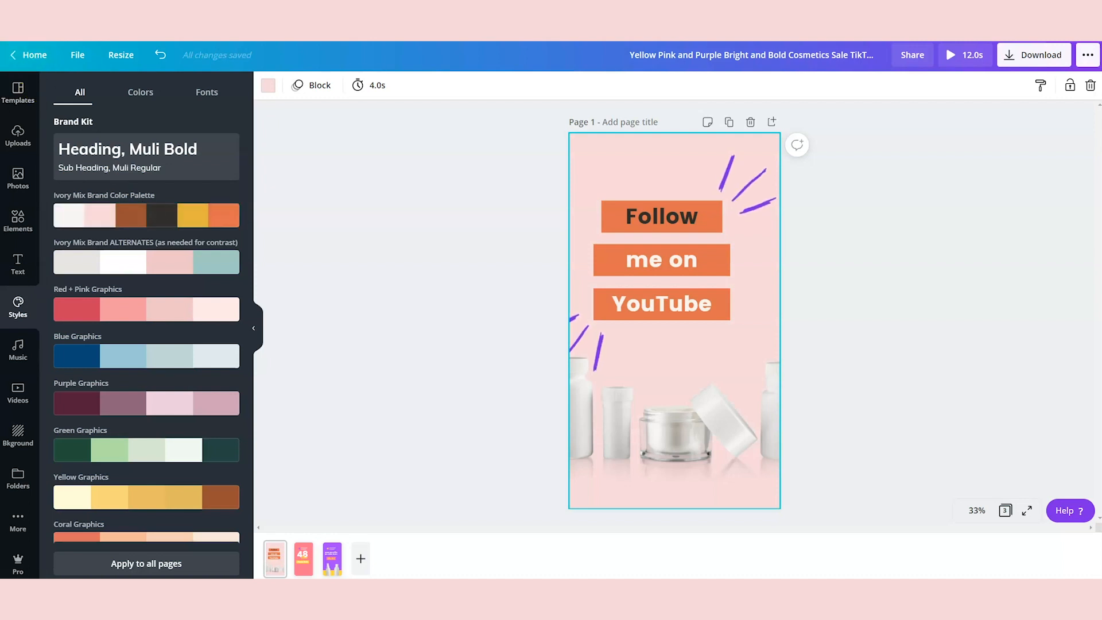
Step: Delete the cosmetics product photo and the color block at the bottom of page 1
{"action": "left_click", "coordinate": [679, 438]}
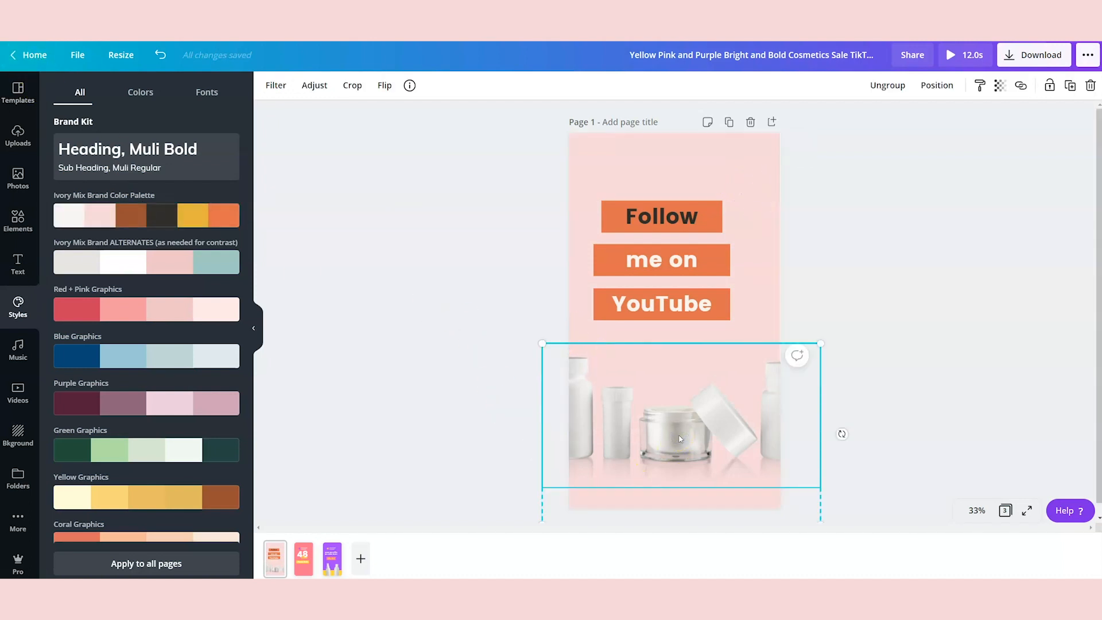
{"action": "key", "text": "Delete"}
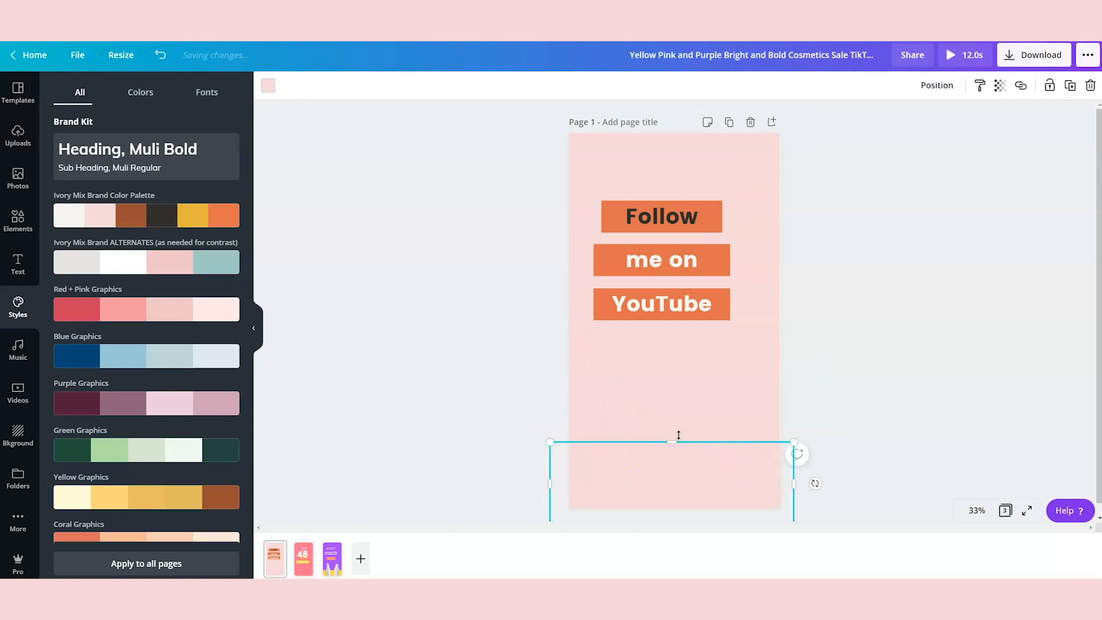
{"action": "key", "text": "Delete"}
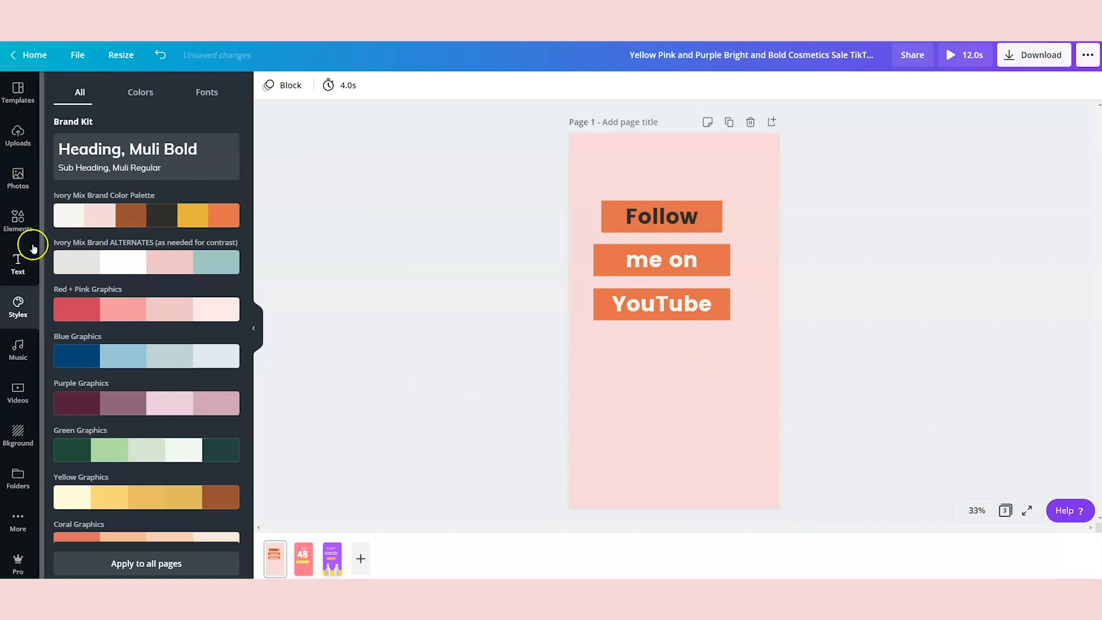
Step: Search the design elements for "youtube" and for animated YouTube graphics
{"action": "left_click", "coordinate": [18, 221]}
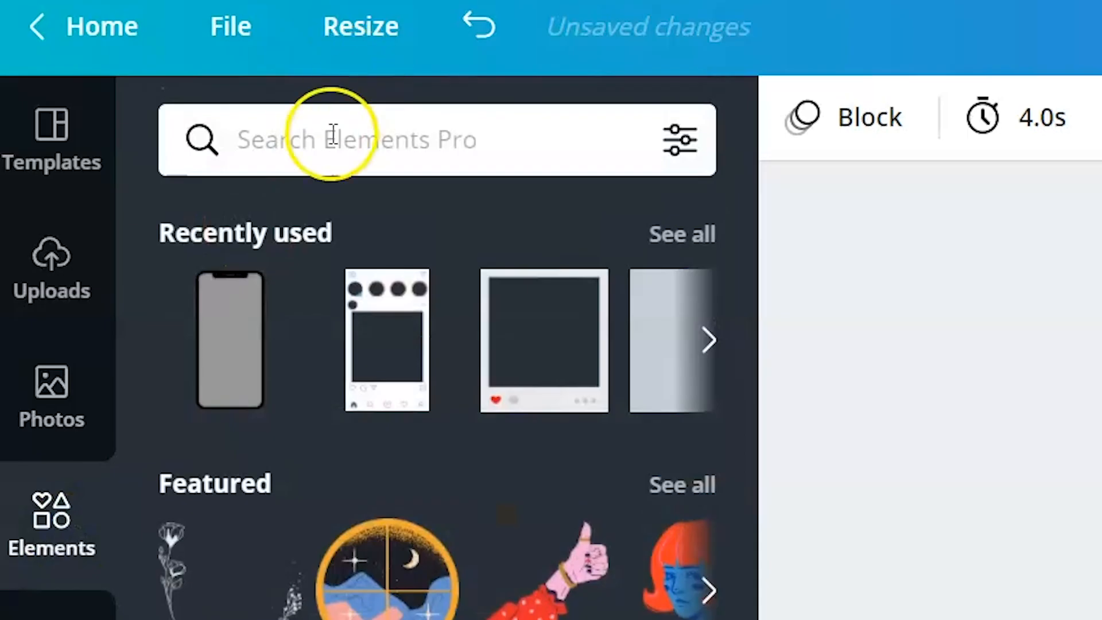
{"action": "left_click", "coordinate": [109, 92]}
{"action": "type", "text": "youtube"}
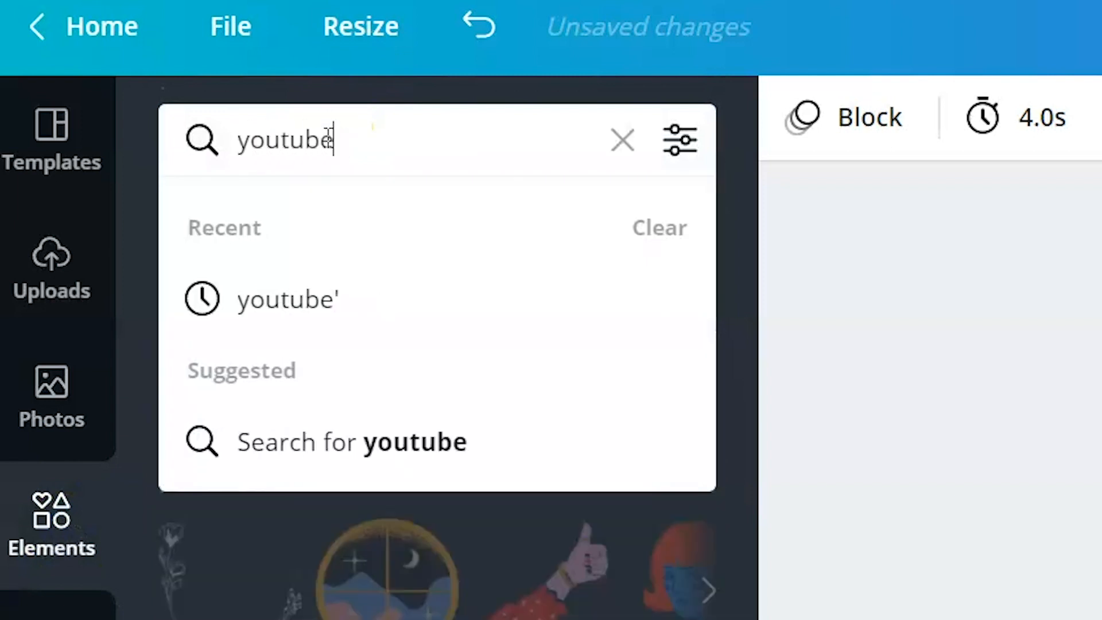
{"action": "key", "text": "Return"}
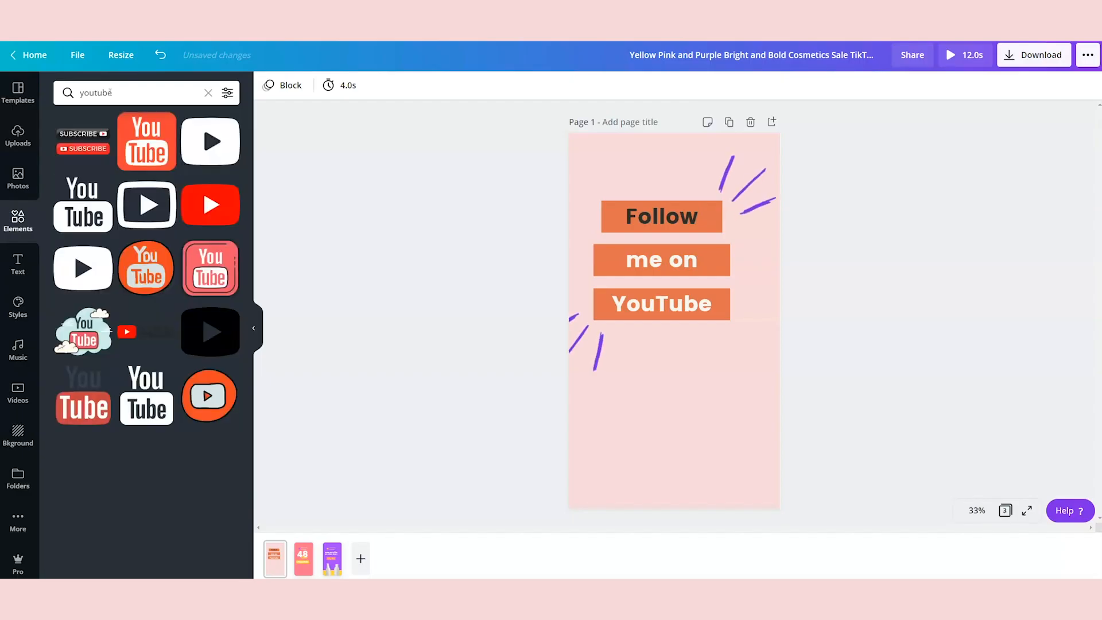
{"action": "left_click", "coordinate": [141, 87]}
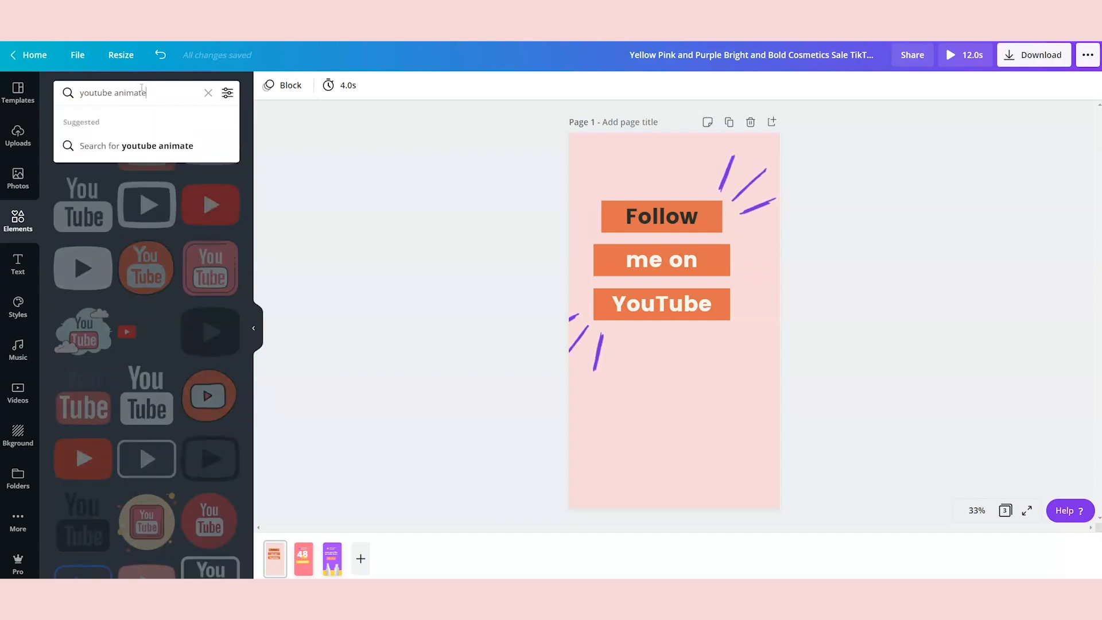
{"action": "left_click", "coordinate": [146, 146]}
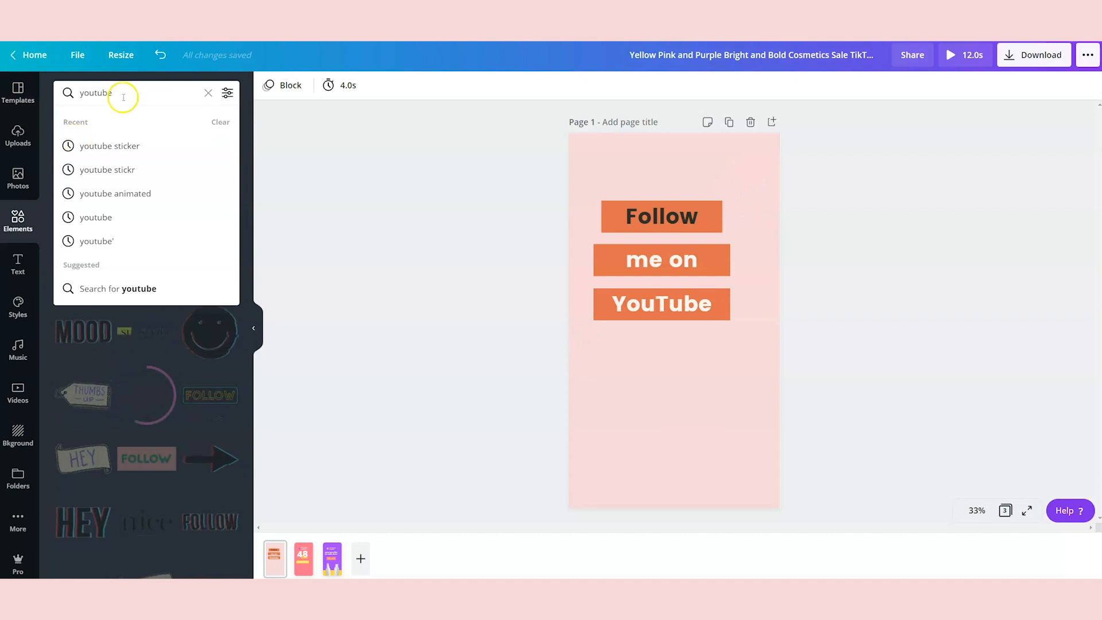
Step: Search the elements for "youtube" with the results filtered to Animated
{"action": "left_click", "coordinate": [123, 97]}
{"action": "left_click", "coordinate": [227, 94]}
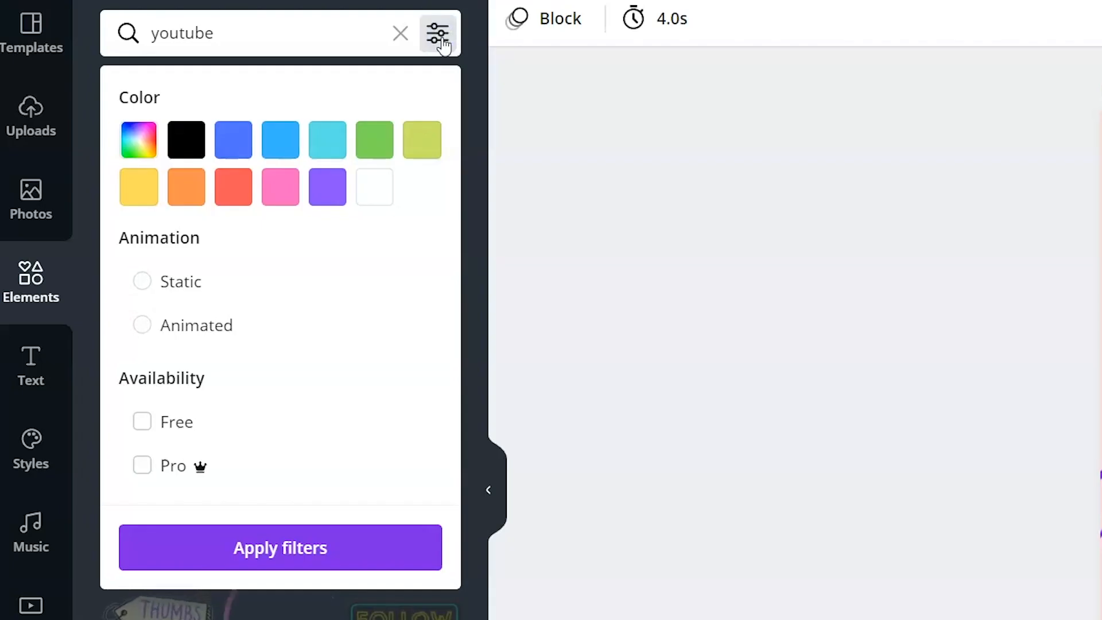
{"action": "left_click", "coordinate": [143, 325]}
{"action": "left_click", "coordinate": [278, 560]}
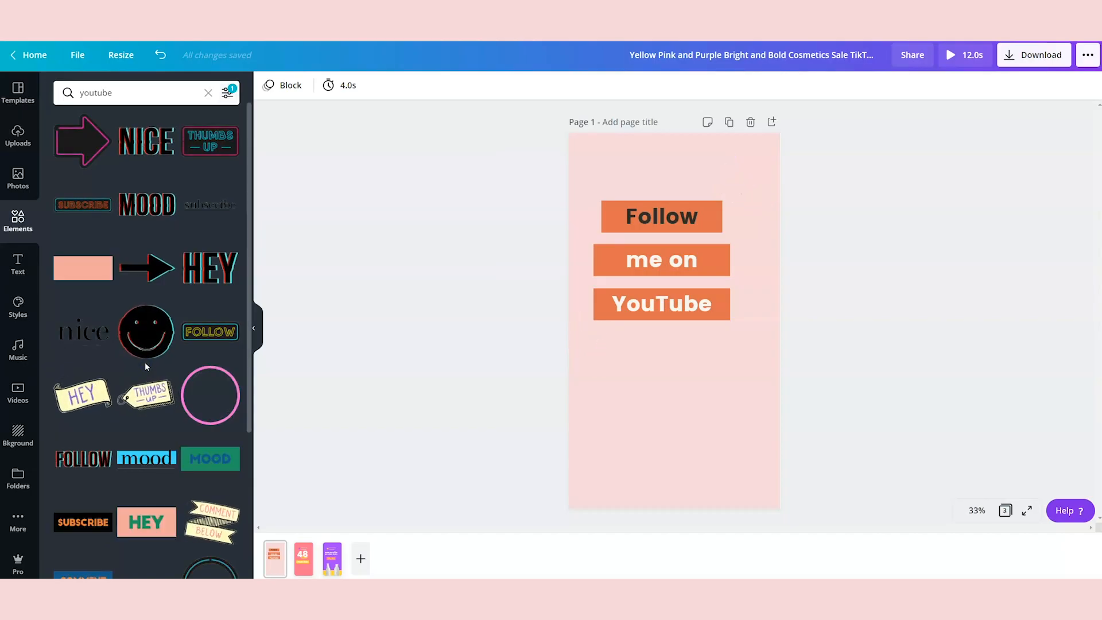
Step: Add the animated orange SUBSCRIBE sticker to page 1, shrink it and place it below the "YouTube" line toward the page's right edge
{"action": "left_click", "coordinate": [158, 324]}
{"action": "scroll", "coordinate": [115, 402], "scroll_direction": "down", "scroll_amount": 2}
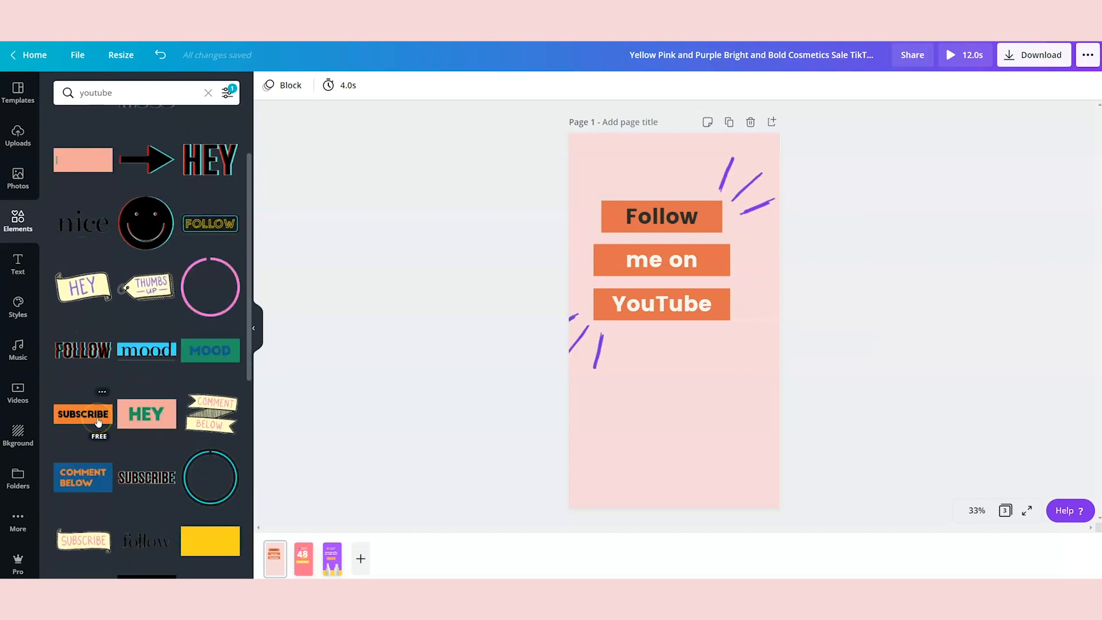
{"action": "left_click", "coordinate": [98, 422]}
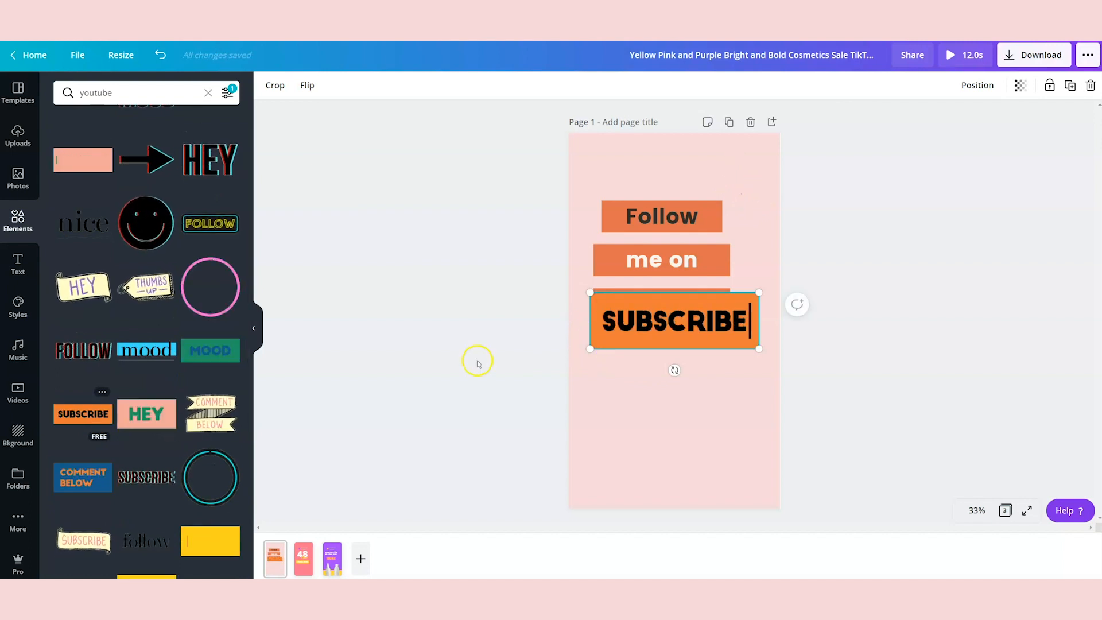
{"action": "left_click_drag", "start_coordinate": [601, 293], "coordinate": [718, 421]}
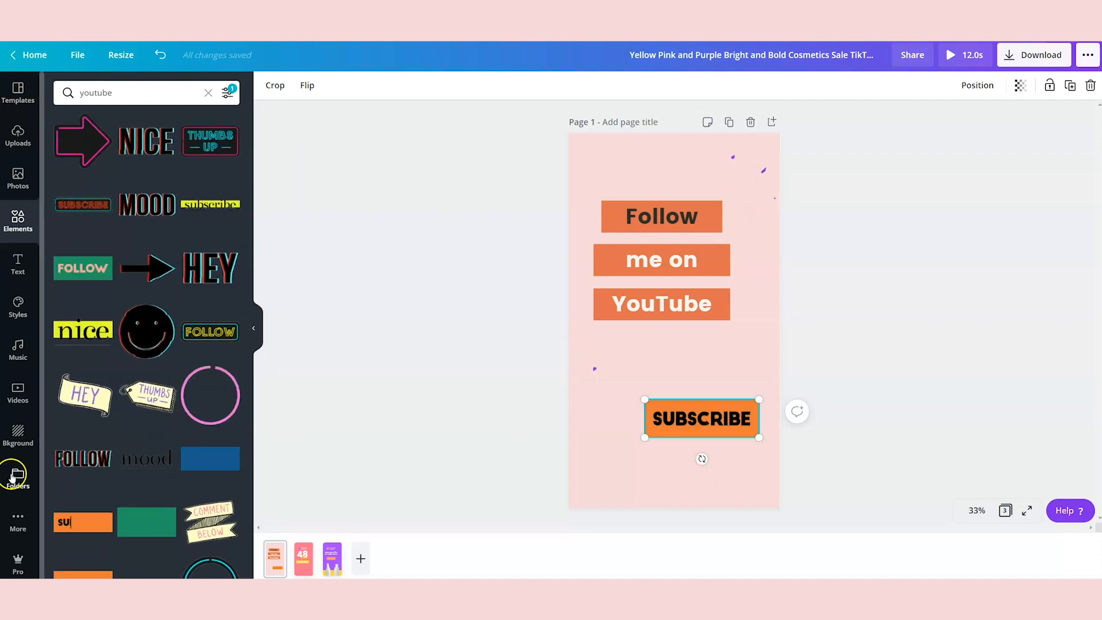
Step: Add the crossed-arms portrait from the Headshots folder to page 1 and remove its background
{"action": "left_click", "coordinate": [20, 145]}
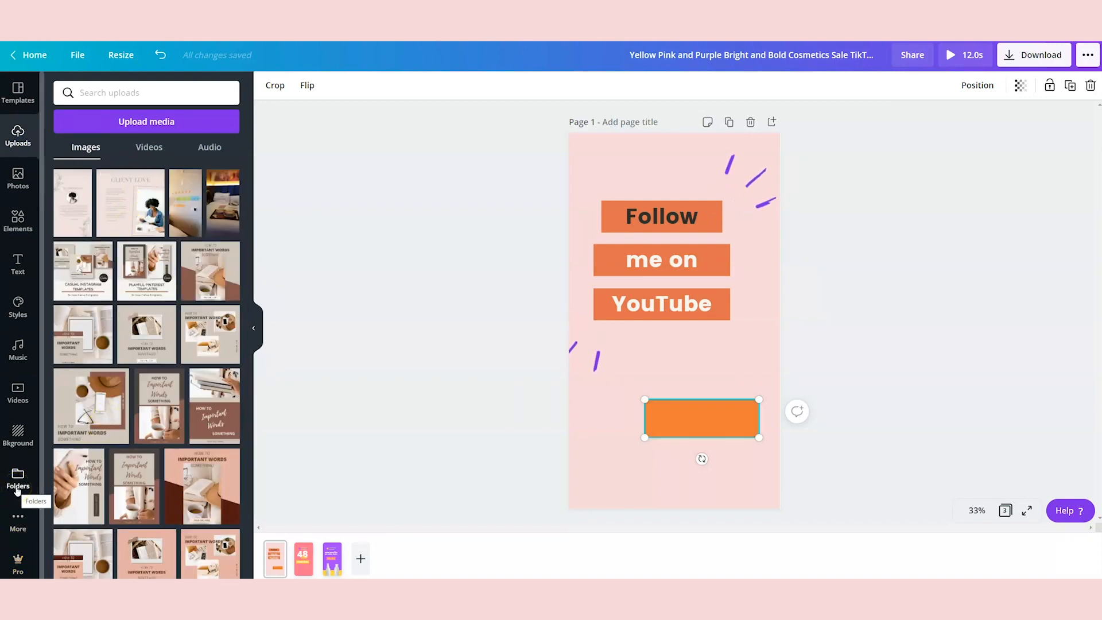
{"action": "left_click", "coordinate": [18, 488]}
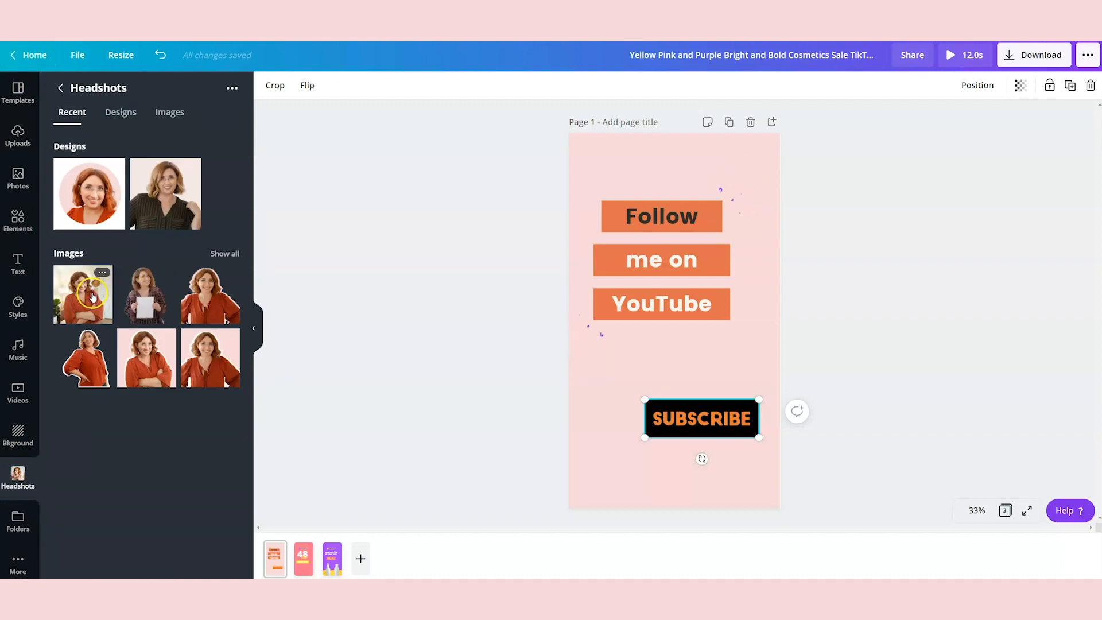
{"action": "left_click", "coordinate": [72, 303]}
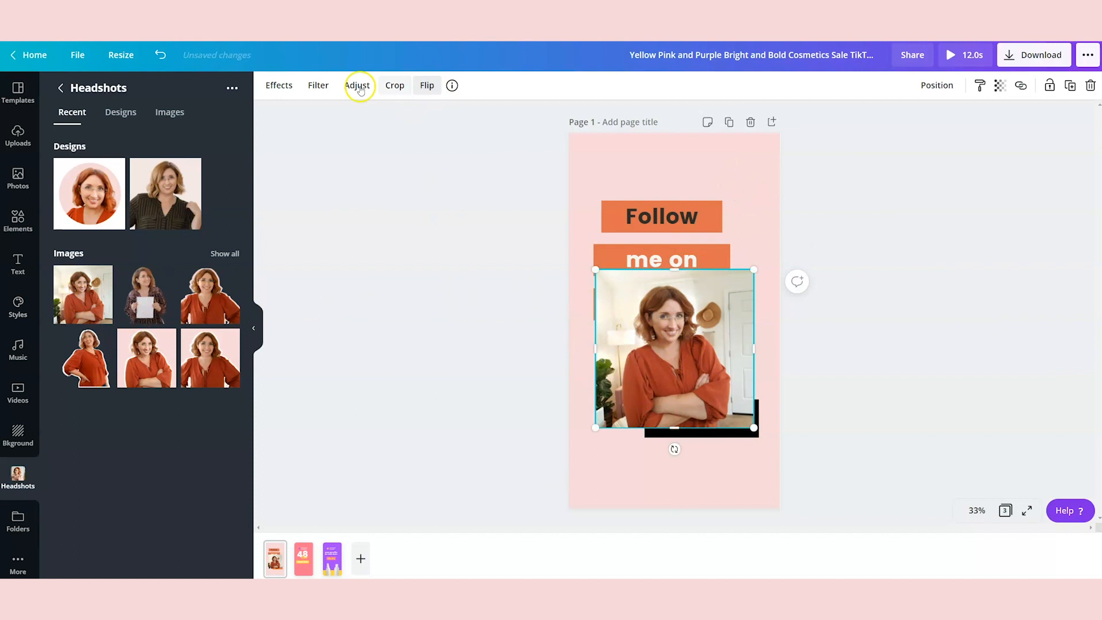
{"action": "left_click", "coordinate": [280, 85]}
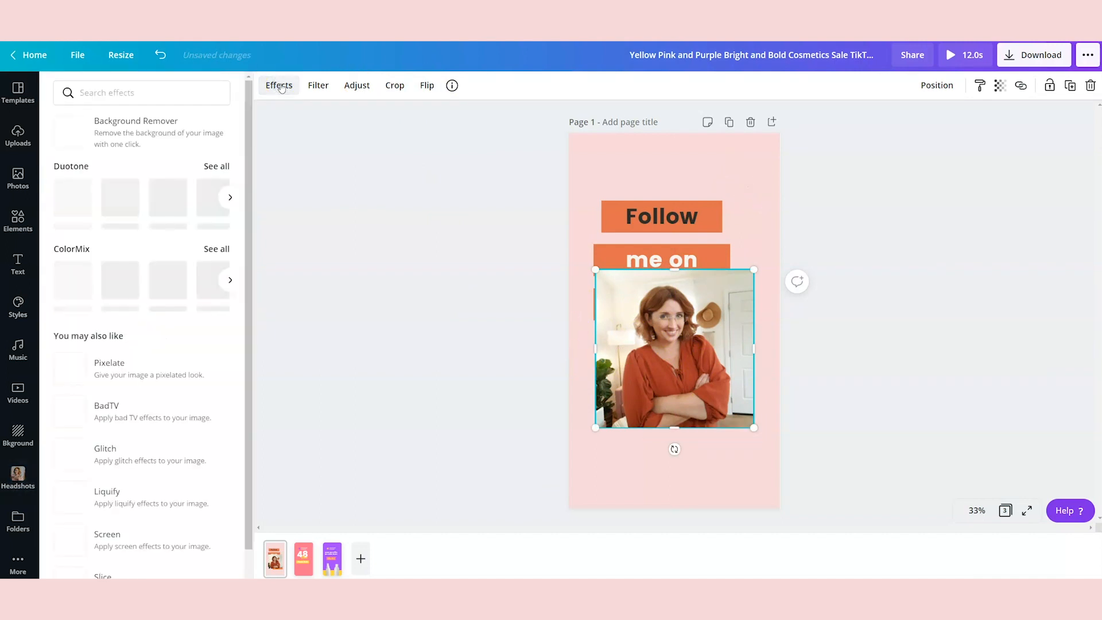
{"action": "left_click", "coordinate": [102, 125]}
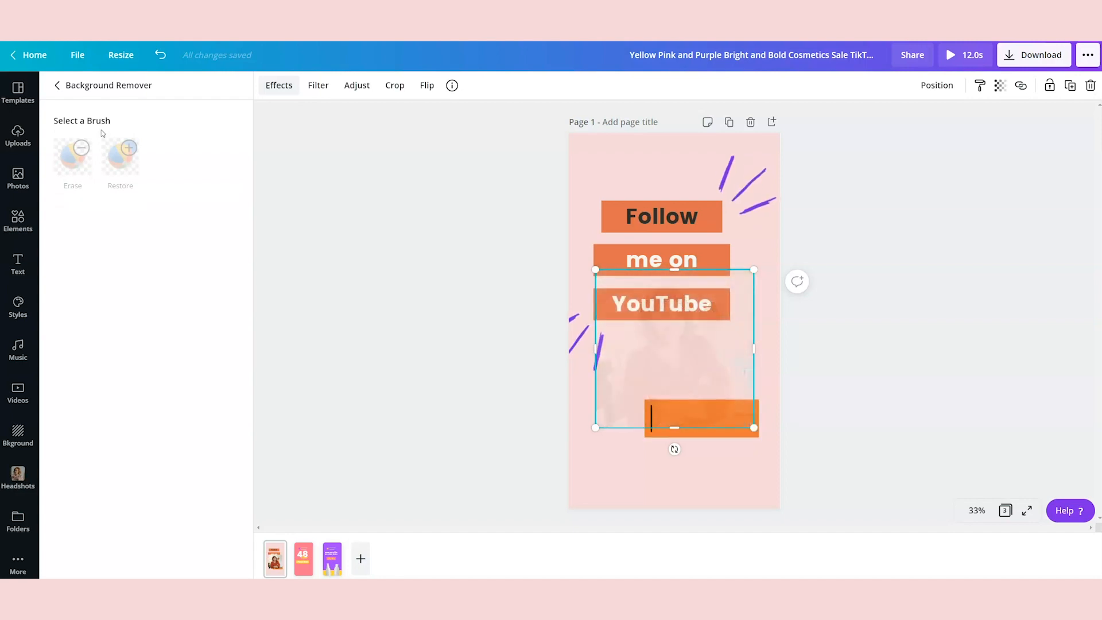
Step: Move the cut-out portrait to the lower left of page 1 and send it to the back, behind the SUBSCRIBE sticker
{"action": "left_click_drag", "start_coordinate": [698, 387], "coordinate": [666, 435]}
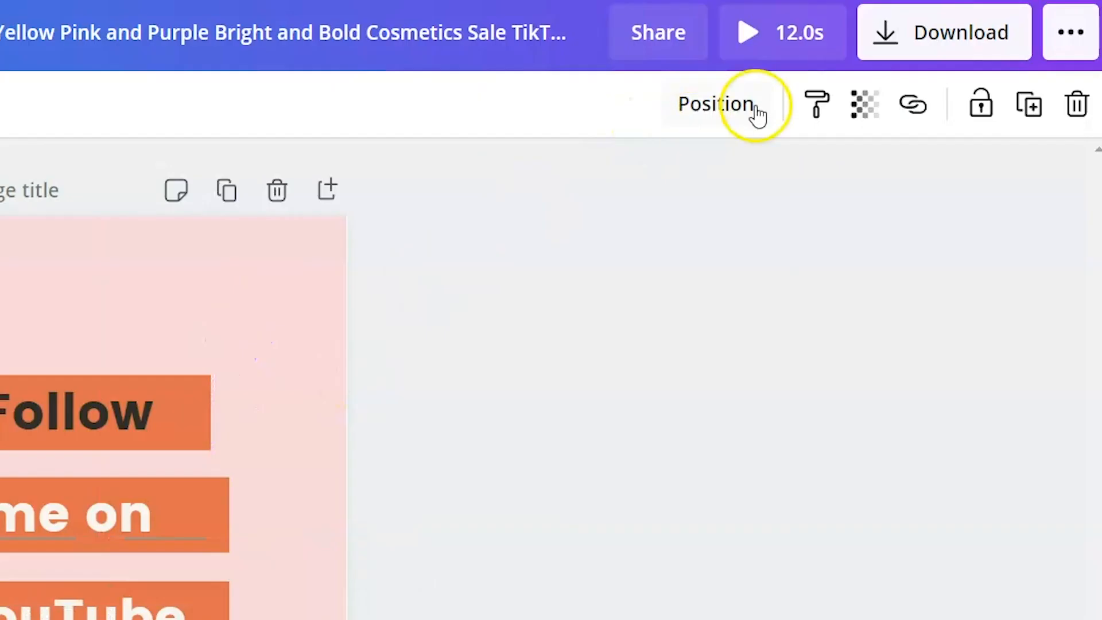
{"action": "left_click", "coordinate": [947, 89]}
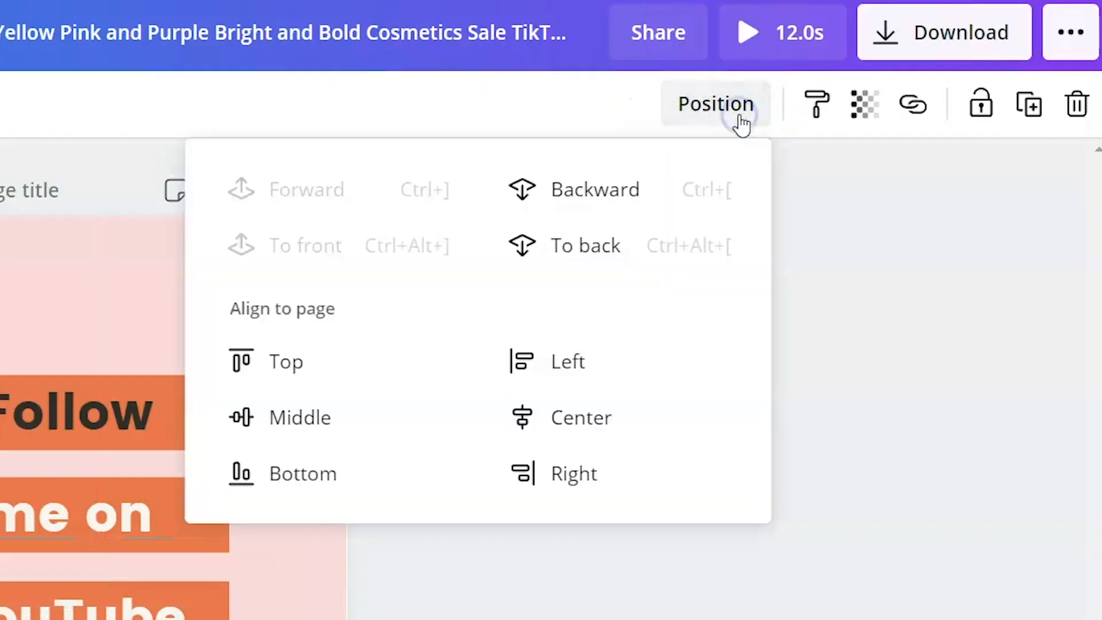
{"action": "left_click", "coordinate": [582, 241]}
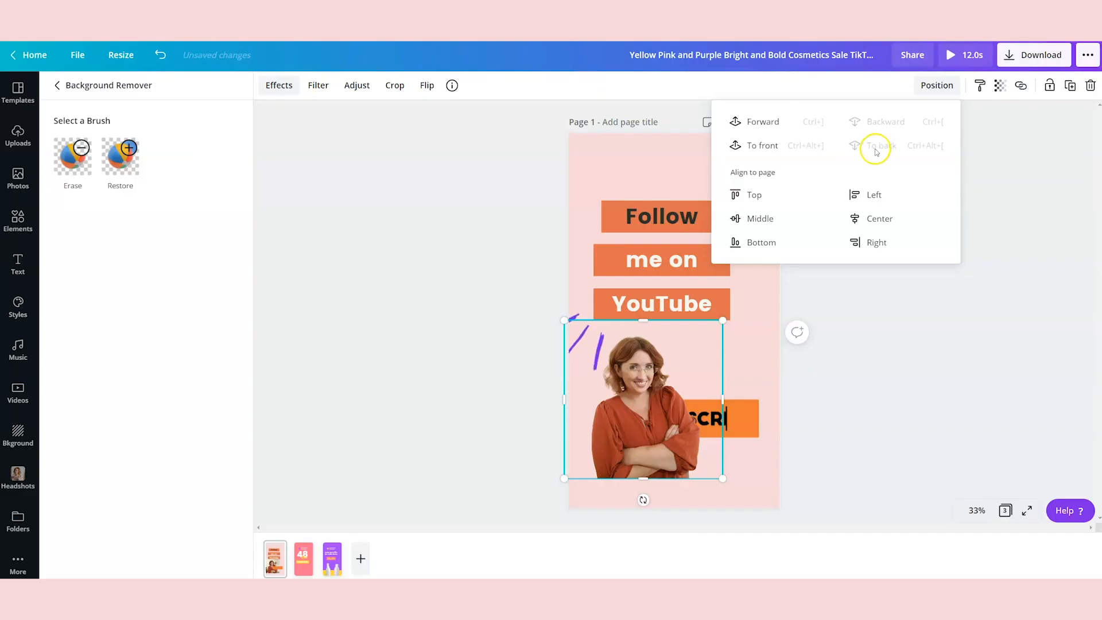
{"action": "left_click", "coordinate": [866, 388]}
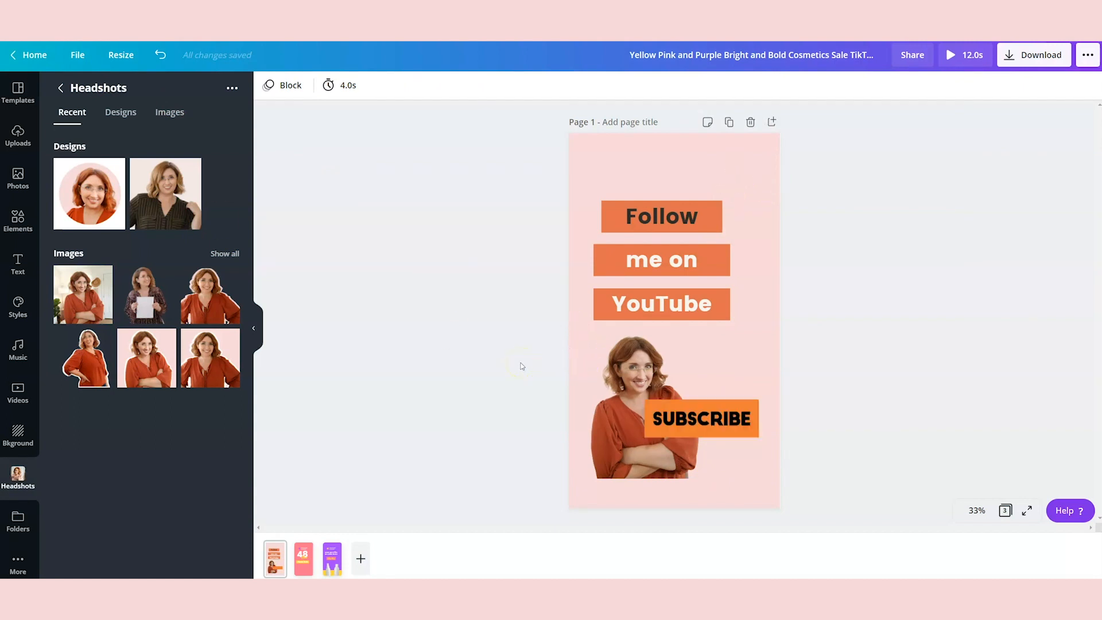
Step: Open the music library for the video
{"action": "left_click", "coordinate": [19, 349]}
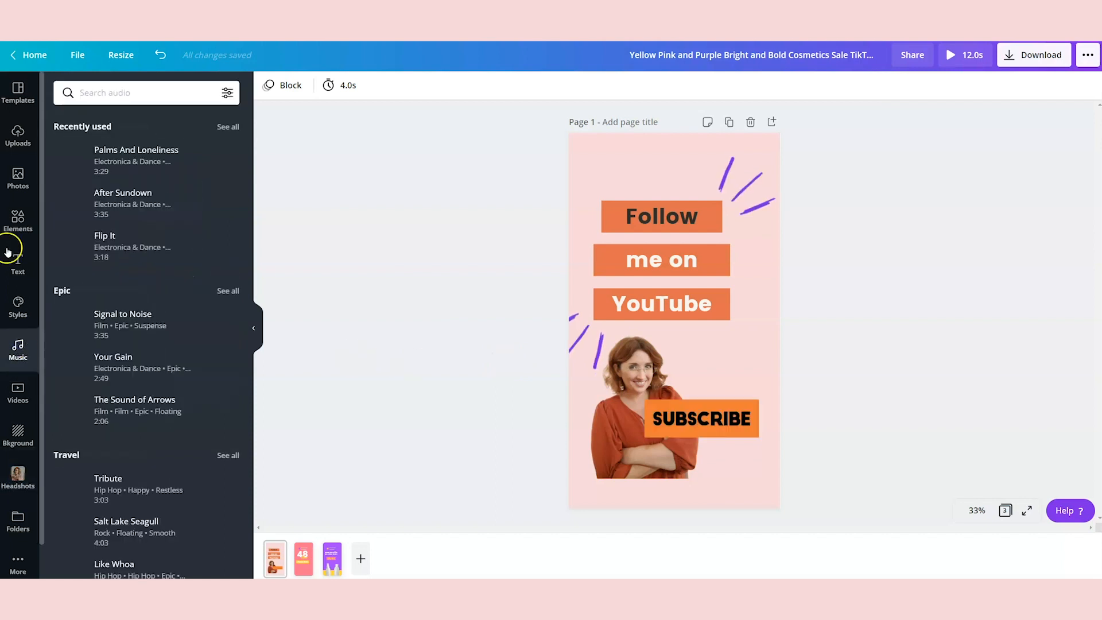